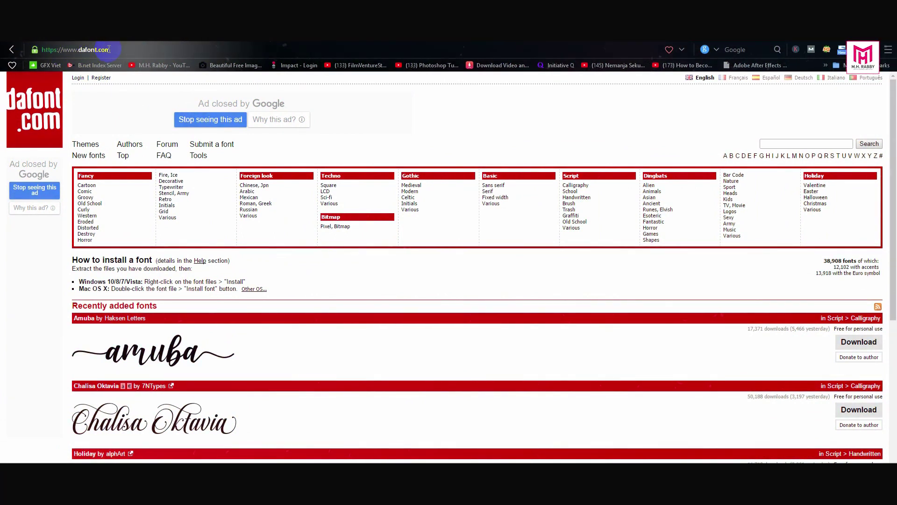
# - Browse DaFont's Script > Handwritten font category
pyautogui.click(580, 185)
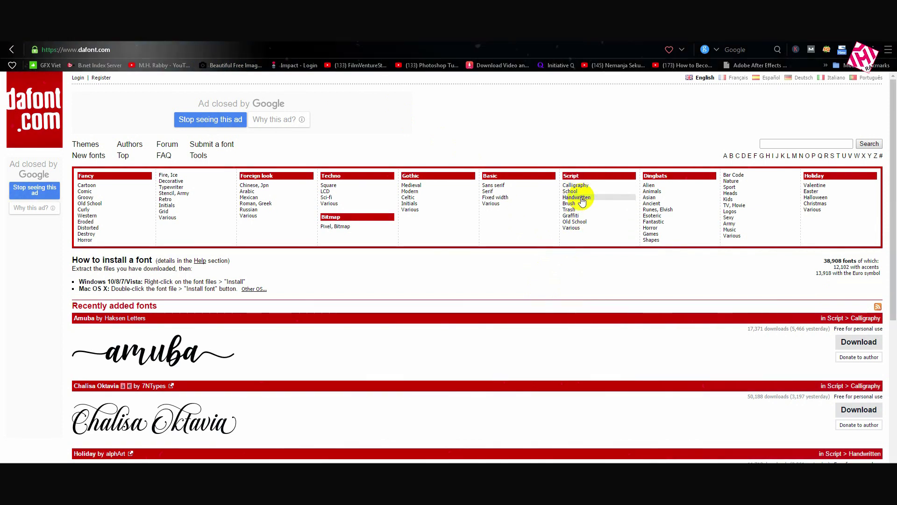
pyautogui.click(578, 199)
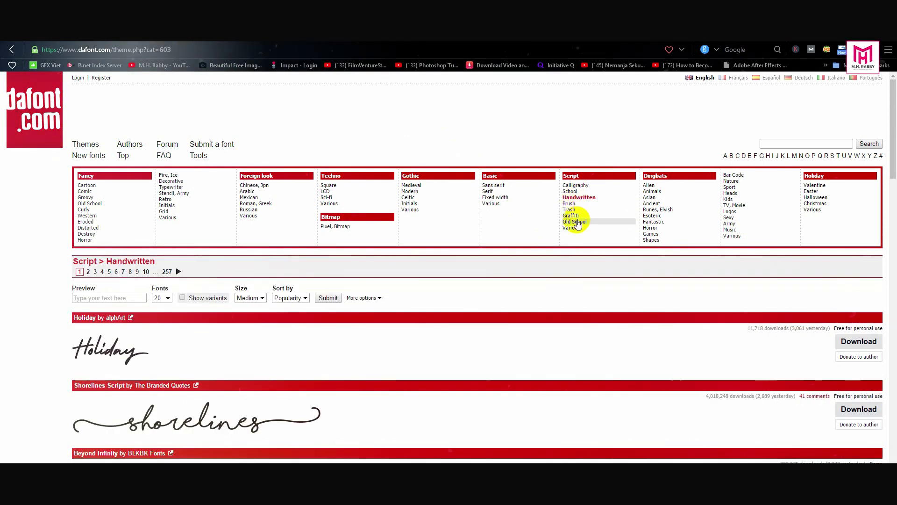
pyautogui.scroll(-18, 237, 384)
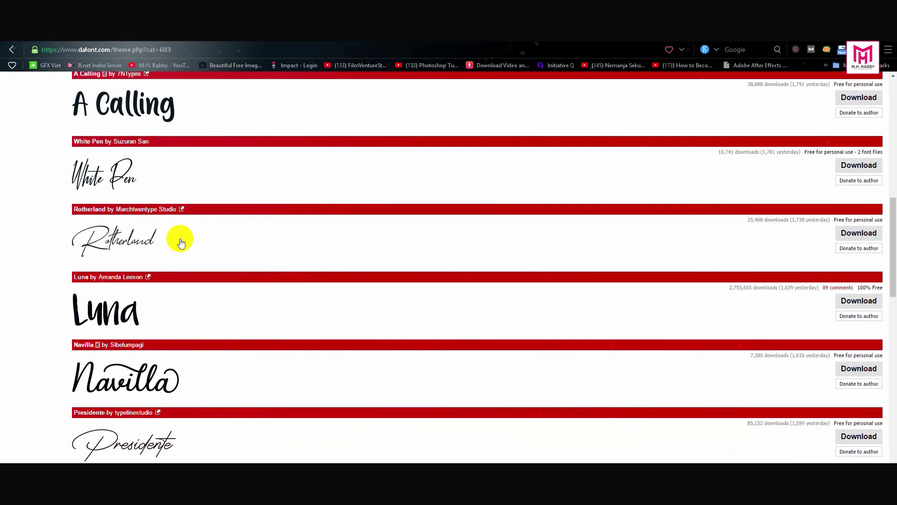
pyautogui.scroll(-12, 182, 338)
pyautogui.scroll(14, 201, 337)
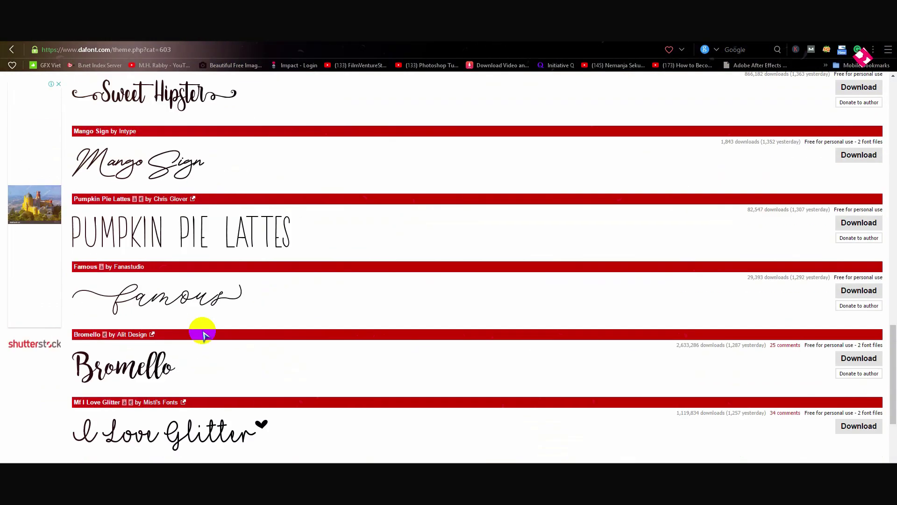
pyautogui.scroll(15, 215, 321)
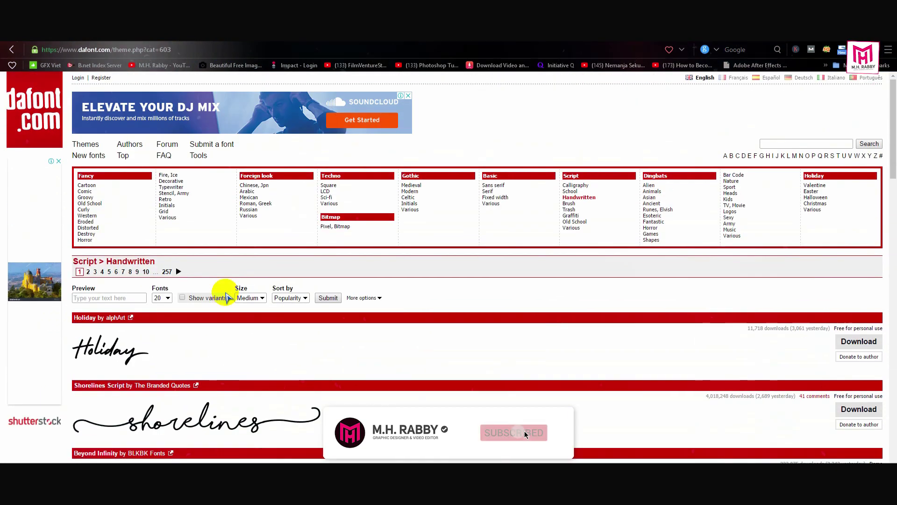
pyautogui.scroll(-3, 226, 353)
pyautogui.scroll(3, 290, 330)
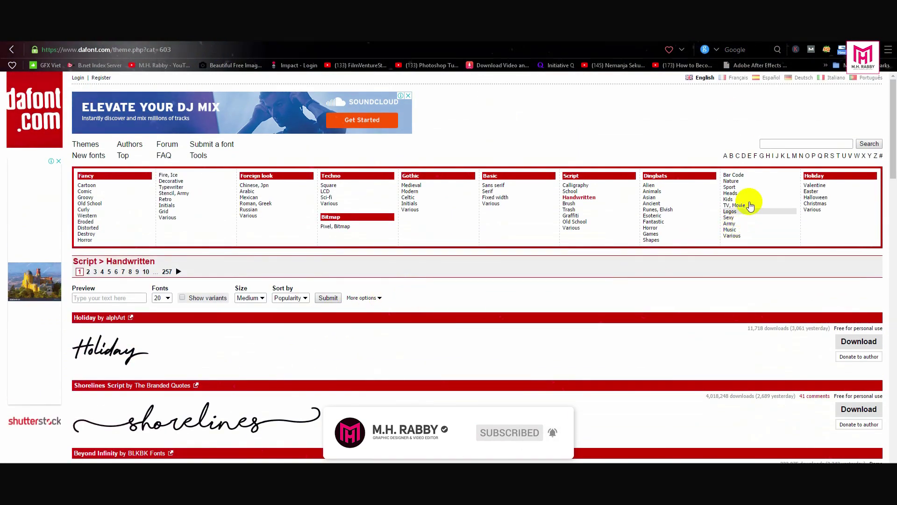
# - Search for 'good night' and download the Good Night font as good_night.zip
pyautogui.click(770, 143)
pyautogui.write('G')
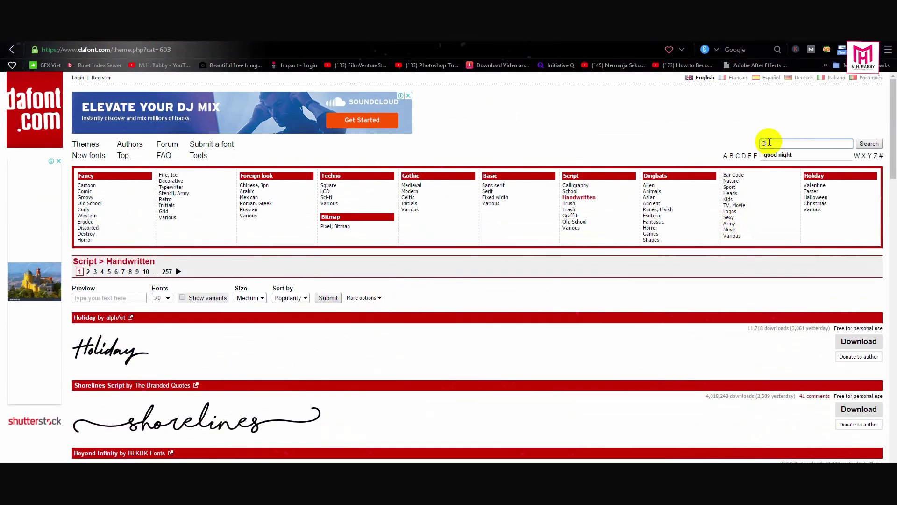
pyautogui.write('oo')
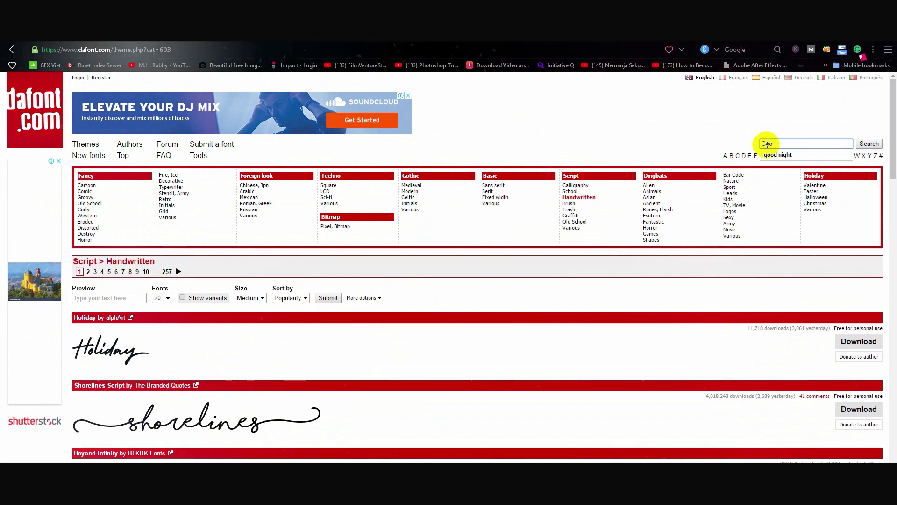
pyautogui.click(776, 155)
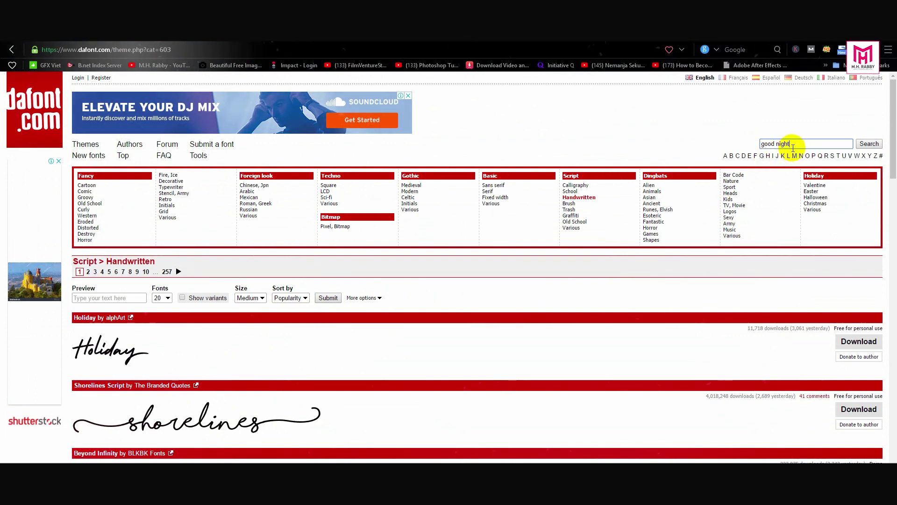
pyautogui.click(870, 144)
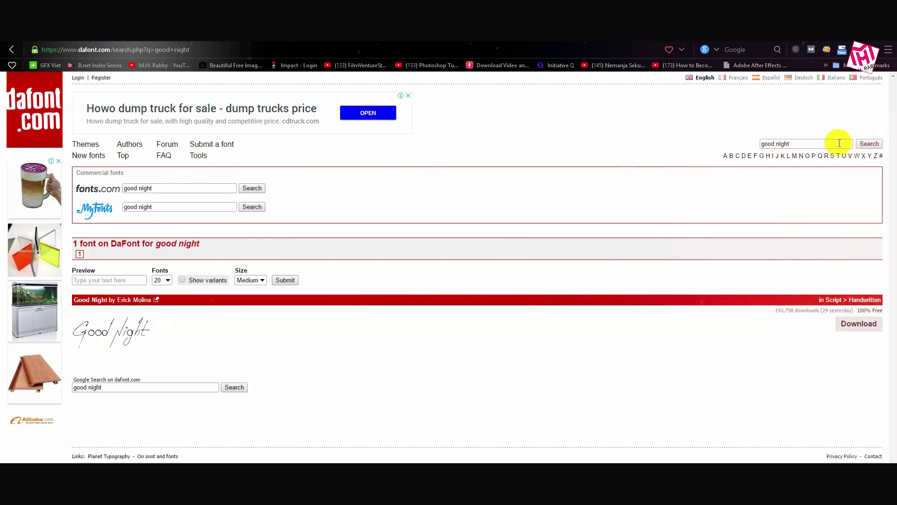
pyautogui.click(136, 332)
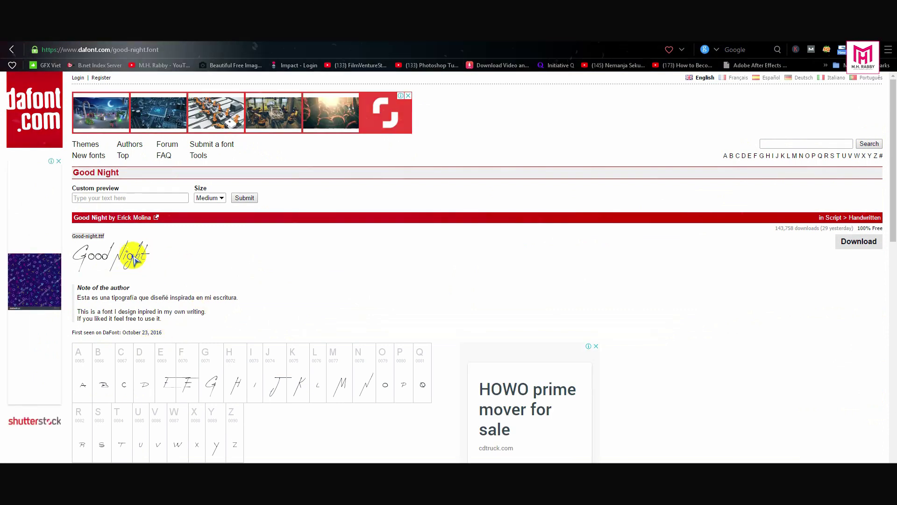
pyautogui.click(858, 242)
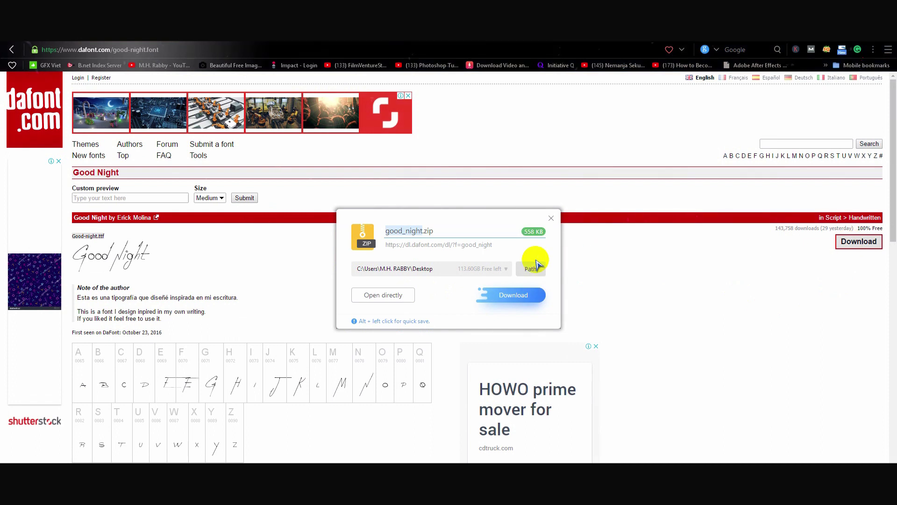
pyautogui.click(511, 296)
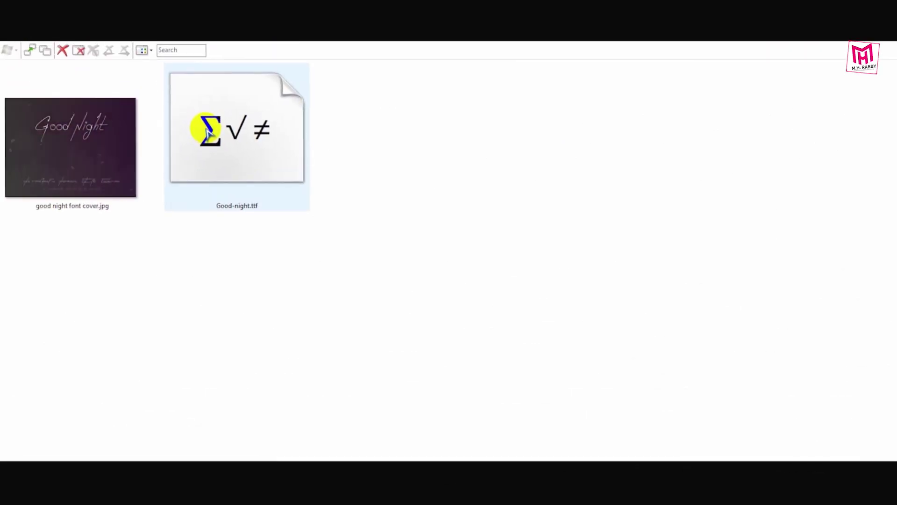
# - Open Good-night.ttf from the extracted folder in the font viewer
pyautogui.doubleClick(222, 54)
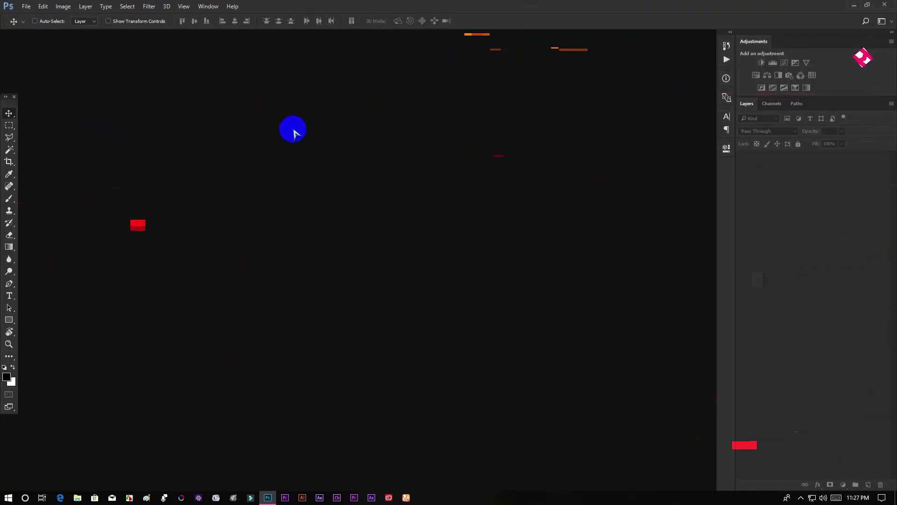
# - Create a new blank document using the 1920 × 1080 recent preset
pyautogui.click(26, 6)
pyautogui.click(51, 29)
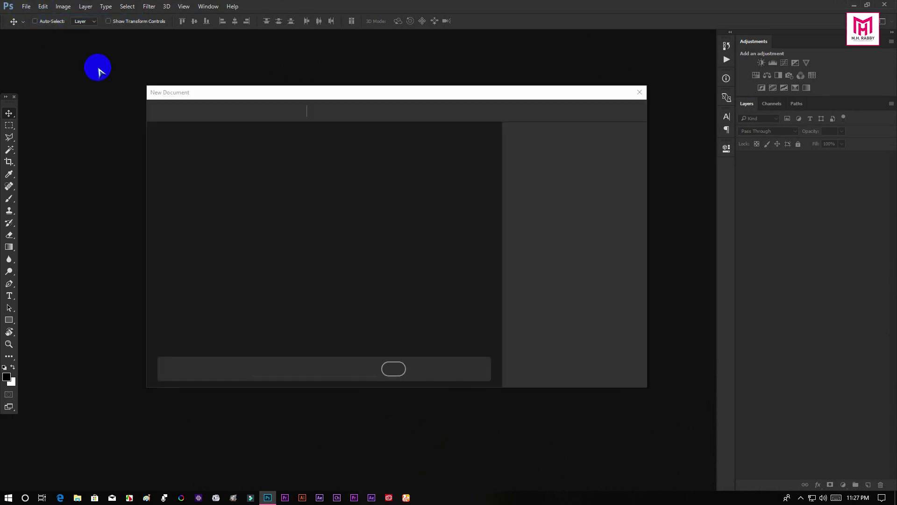
pyautogui.click(261, 282)
pyautogui.click(586, 370)
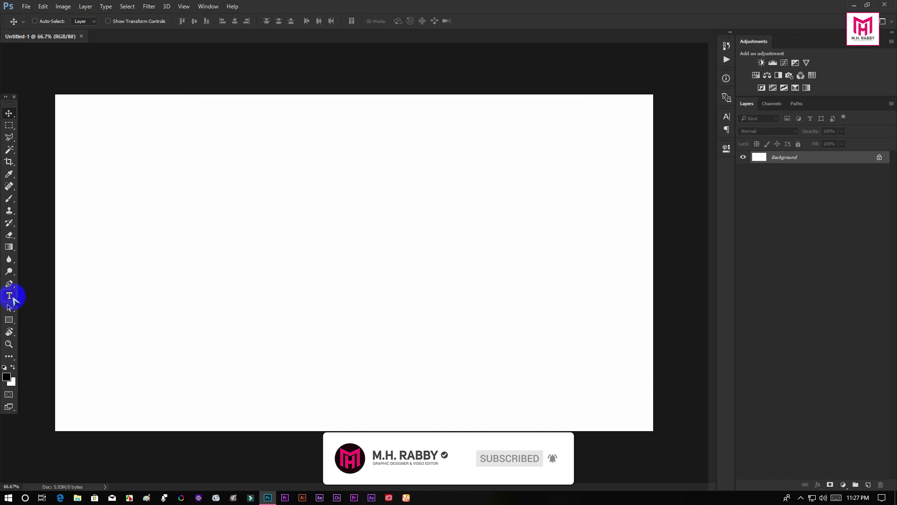
# - Start a text layer at the canvas centre and set its colour to #151515
pyautogui.click(10, 296)
pyautogui.click(359, 261)
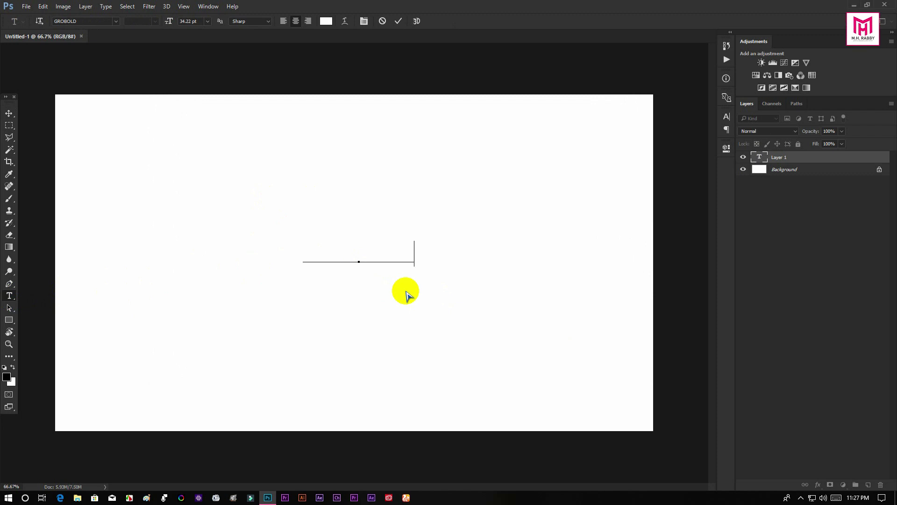
pyautogui.hotkey('ctrl', 'a')
pyautogui.click(327, 21)
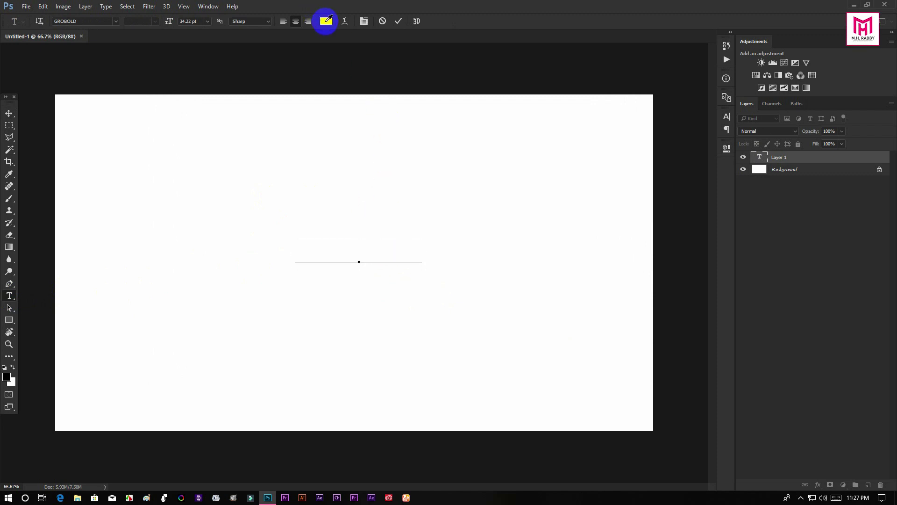
pyautogui.moveTo(630, 325)
pyautogui.mouseDown()
pyautogui.moveTo(623, 310)
pyautogui.moveTo(595, 322)
pyautogui.mouseUp()
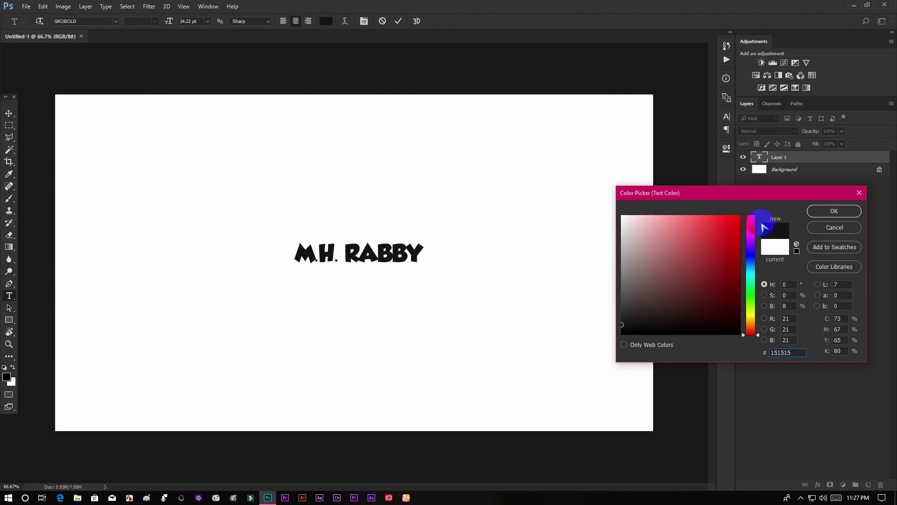
pyautogui.click(817, 213)
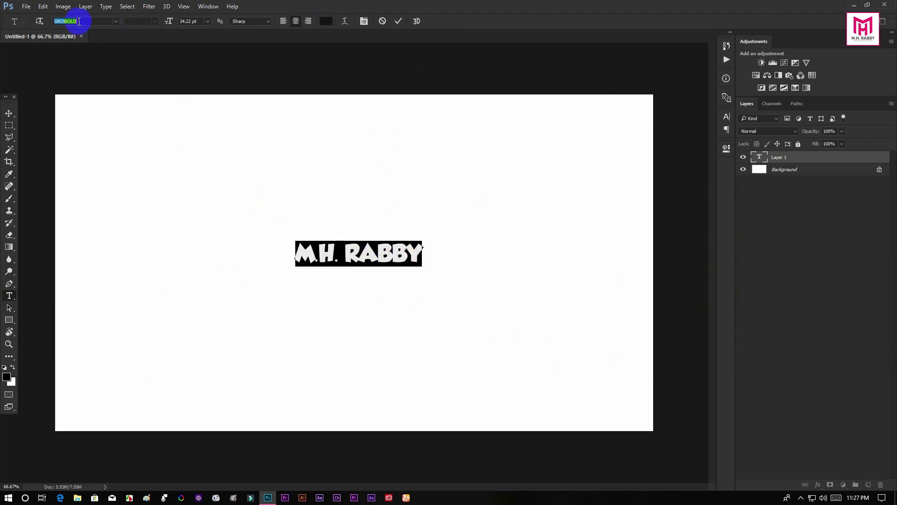
# - Set the text in the Good night font at 74.22 pt
pyautogui.write('good')
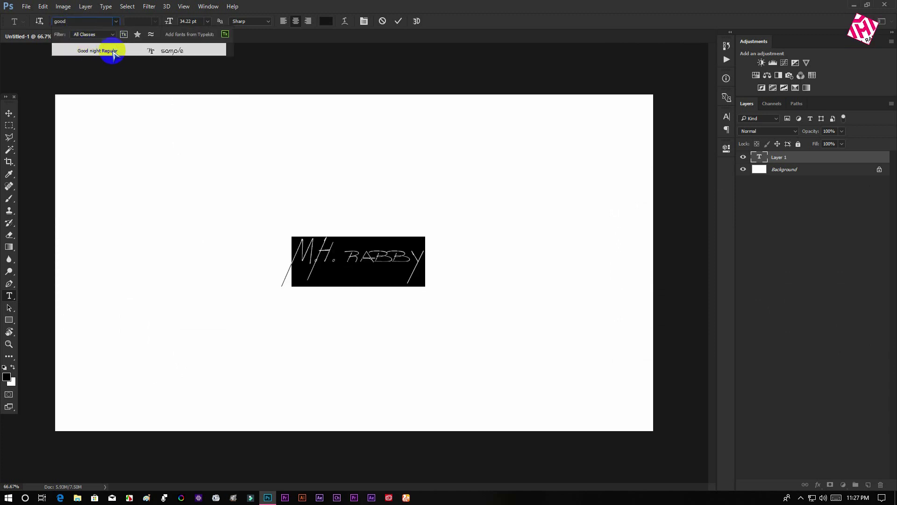
pyautogui.click(113, 52)
pyautogui.moveTo(172, 35); pyautogui.dragTo(189, 32)
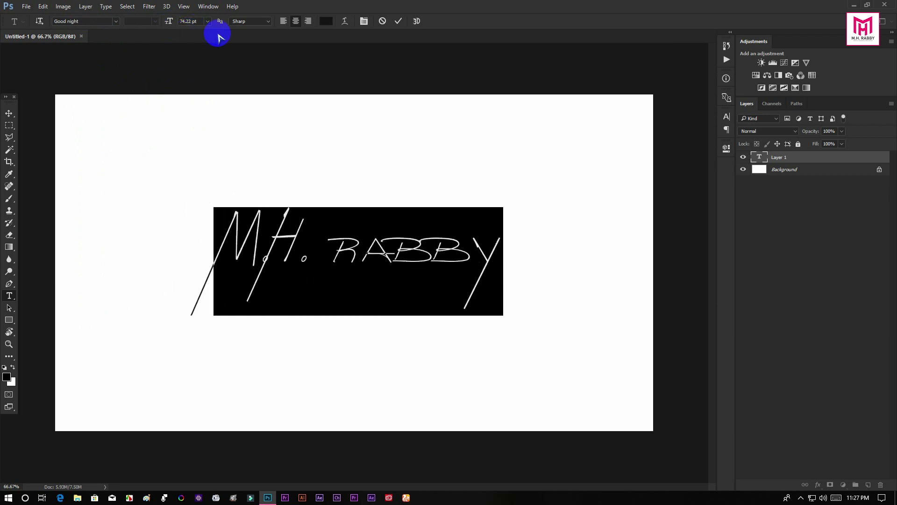
pyautogui.click(398, 21)
pyautogui.press('v')
pyautogui.click(801, 157)
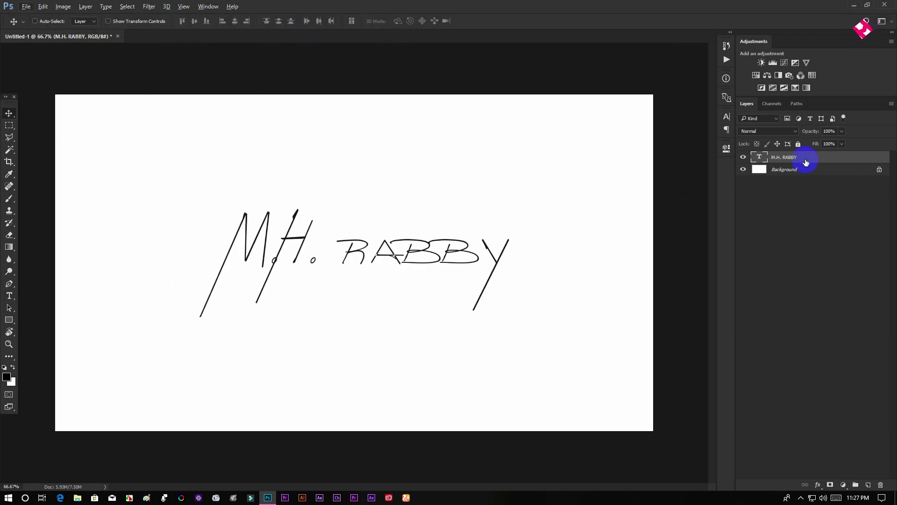
pyautogui.doubleClick(764, 163)
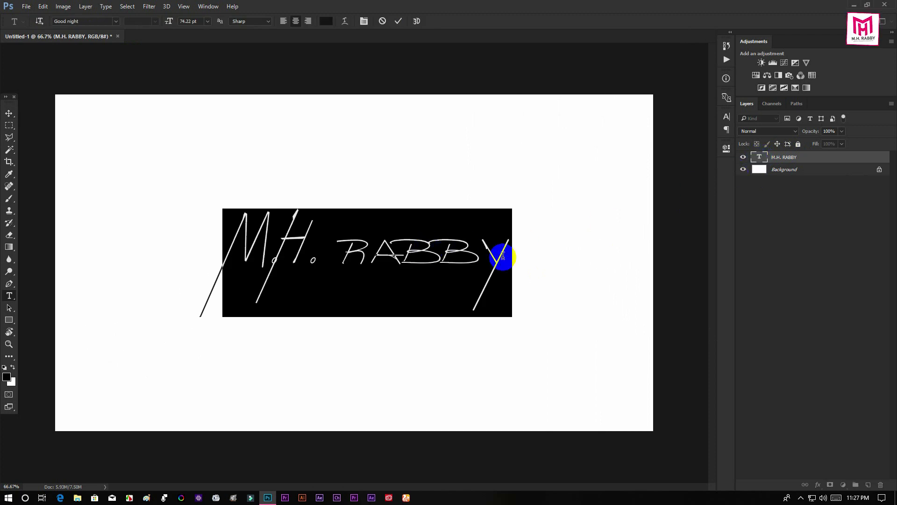
pyautogui.moveTo(502, 254); pyautogui.dragTo(385, 260)
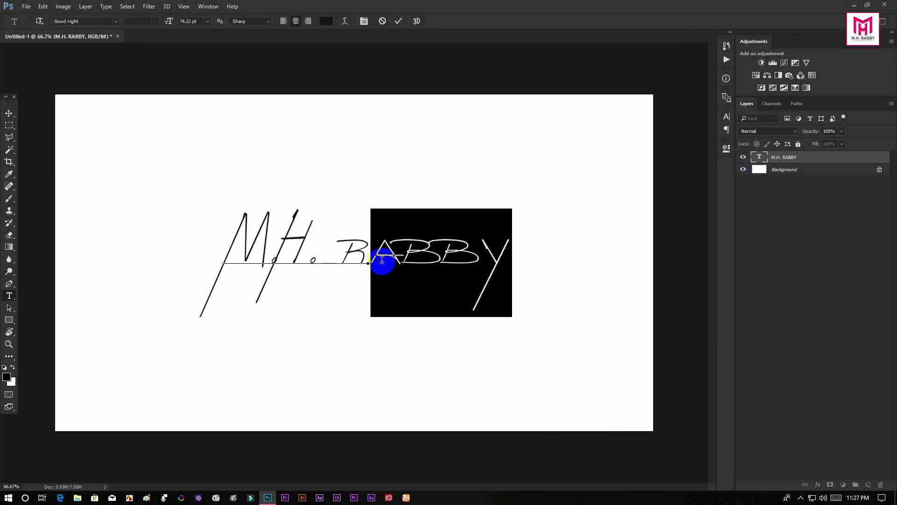
pyautogui.write('abby')
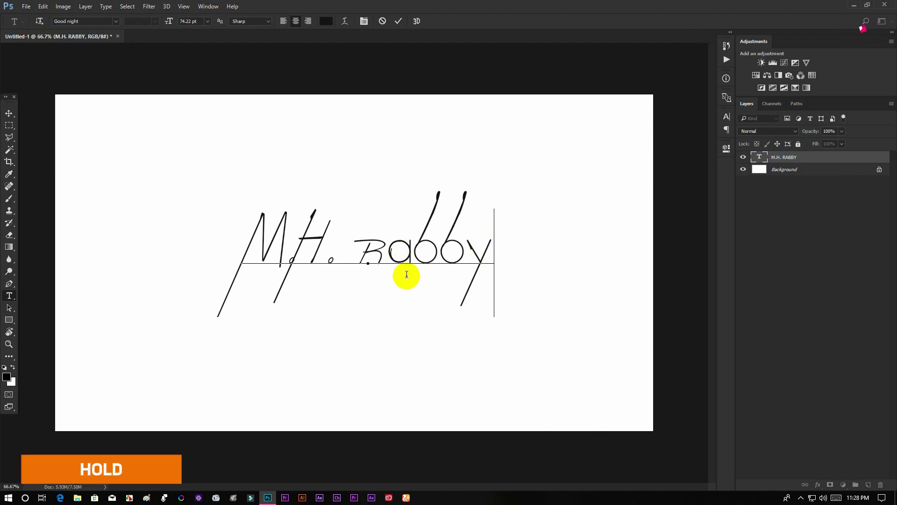
# - Kern around the H, widening the gap before it and tightening after it
pyautogui.click(293, 260)
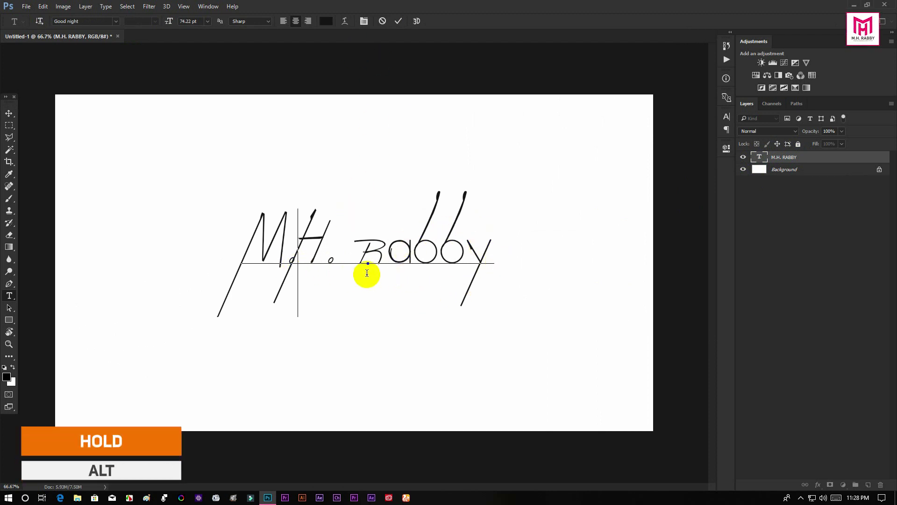
pyautogui.hotkey('alt', 'Right')
pyautogui.hotkey('alt', 'Right')
pyautogui.hotkey('alt', 'Right')
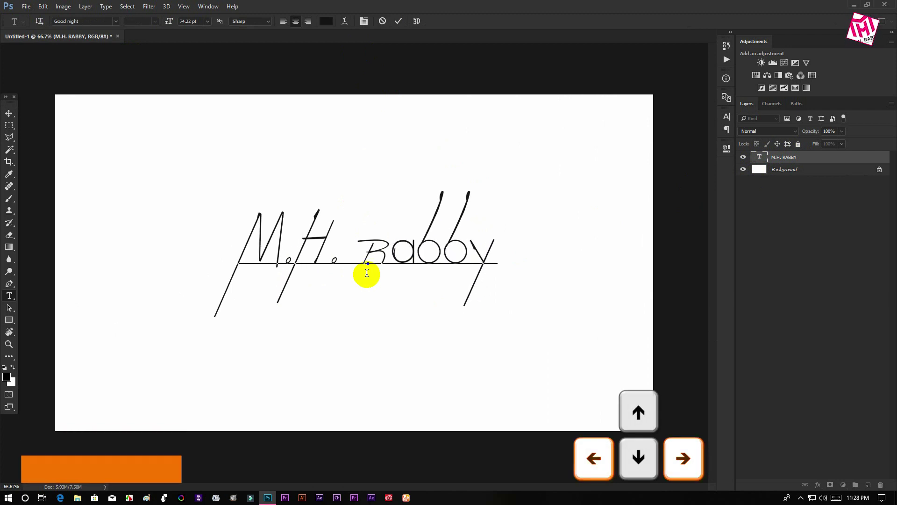
pyautogui.click(329, 262)
pyautogui.hotkey('alt', 'Left')
pyautogui.hotkey('alt', 'Left')
pyautogui.hotkey('alt', 'Left')
pyautogui.hotkey('alt', 'Left')
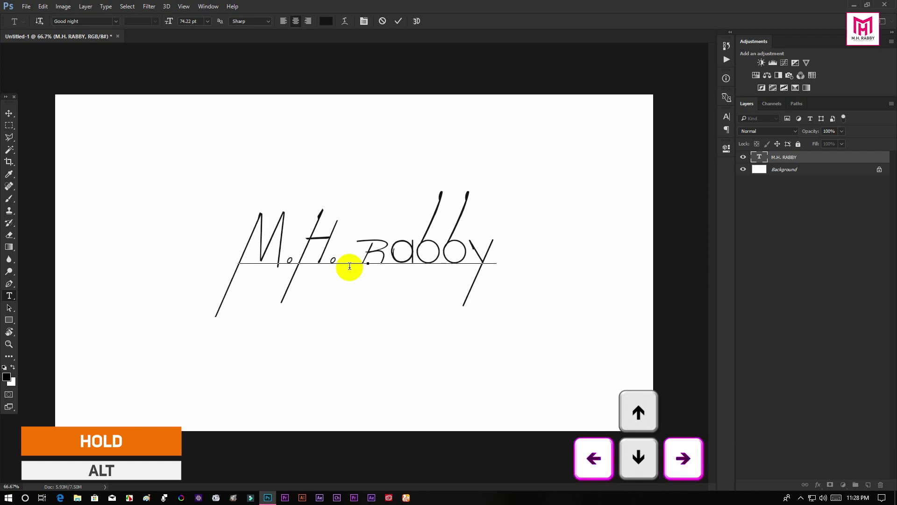
pyautogui.hotkey('alt', 'Left')
pyautogui.hotkey('alt', 'Left')
pyautogui.hotkey('alt', 'Left')
pyautogui.hotkey('alt', 'Left')
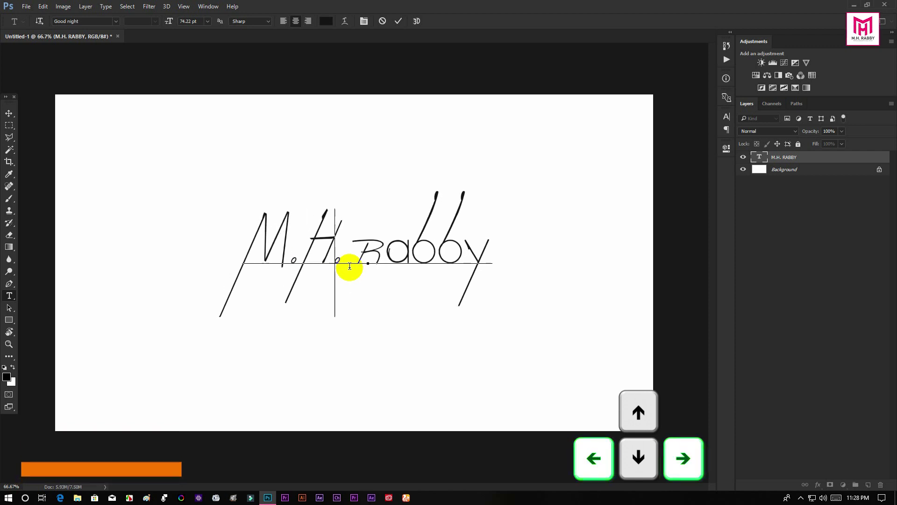
pyautogui.press('Left')
pyautogui.press('Left')
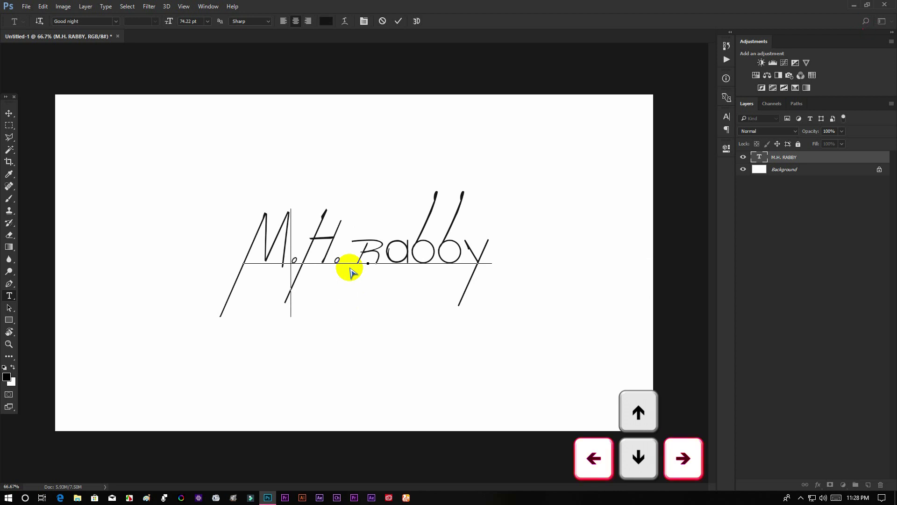
pyautogui.hotkey('alt', 'Left')
pyautogui.hotkey('alt', 'Left')
pyautogui.hotkey('alt', 'Left')
pyautogui.hotkey('alt', 'Left')
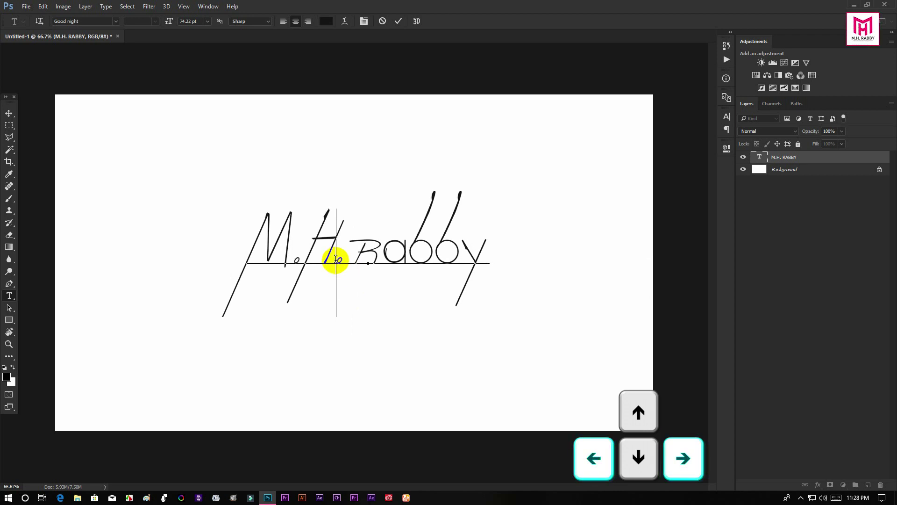
pyautogui.click(398, 22)
# - Select all and centre the signature vertically on the canvas
pyautogui.press('v')
pyautogui.hotkey('ctrl', 'a')
pyautogui.click(195, 21)
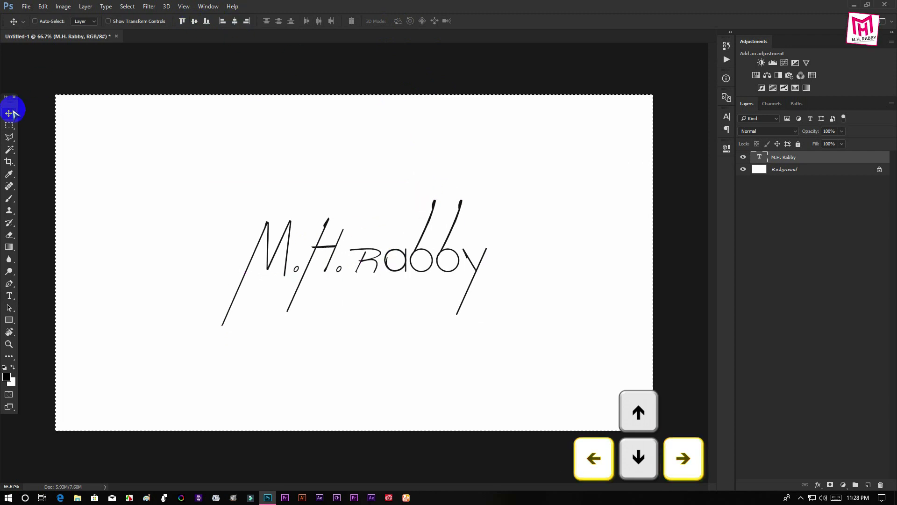
pyautogui.hotkey('ctrl', 'd')
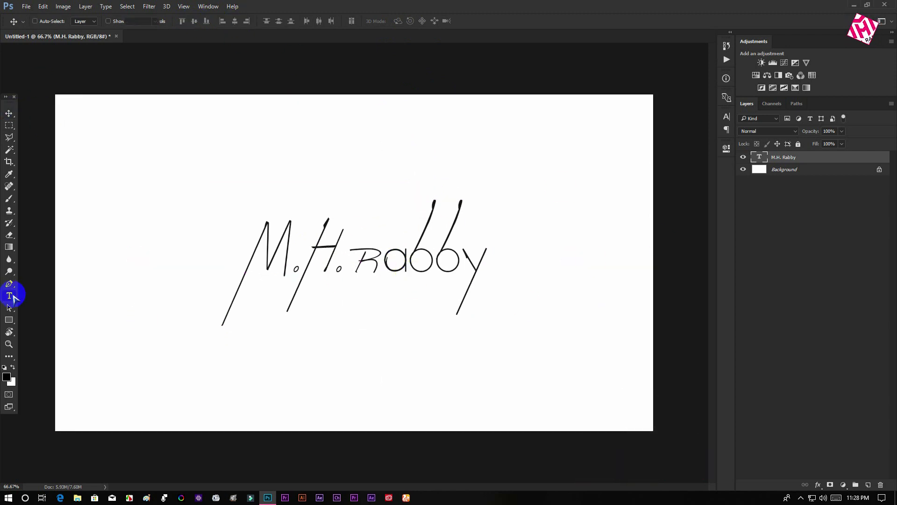
pyautogui.click(10, 296)
# - Type 'Photography' below the signature and set it in Uni Sans Regular
pyautogui.click(367, 333)
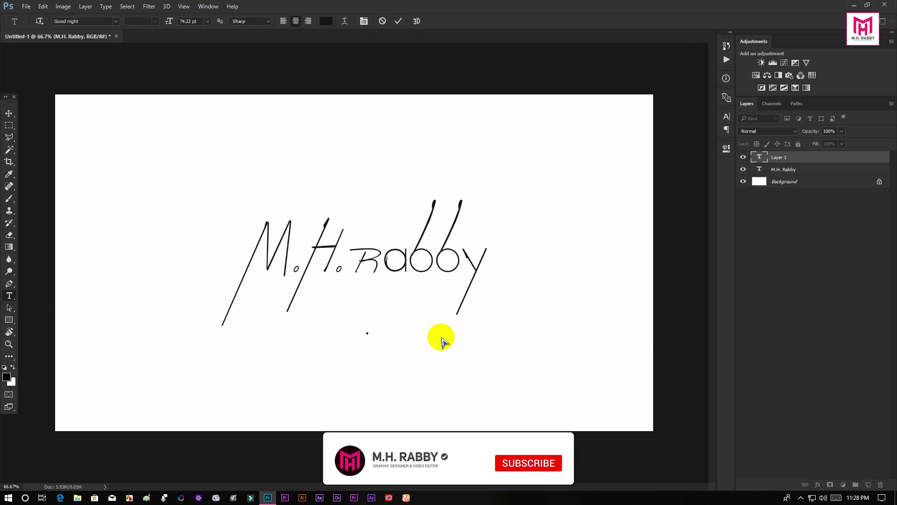
pyautogui.write('Photography')
pyautogui.hotkey('ctrl', 'a')
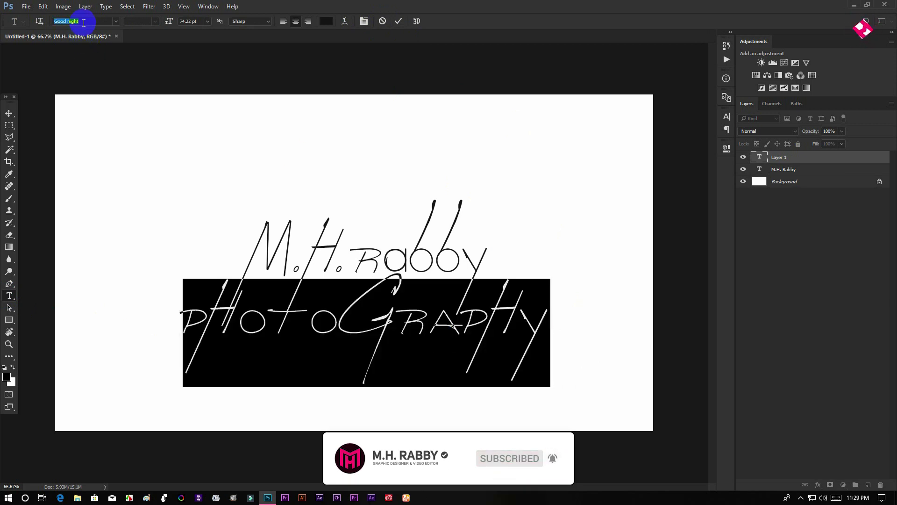
pyautogui.write('Uni')
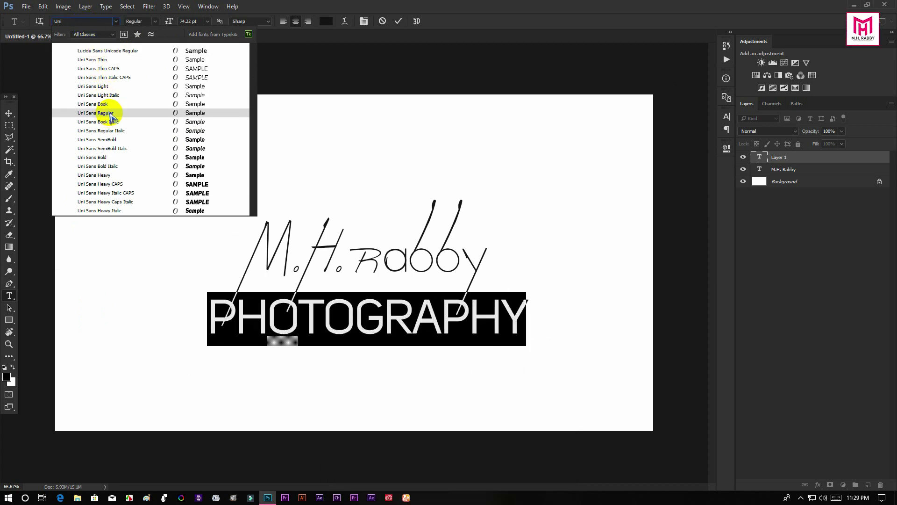
pyautogui.click(111, 114)
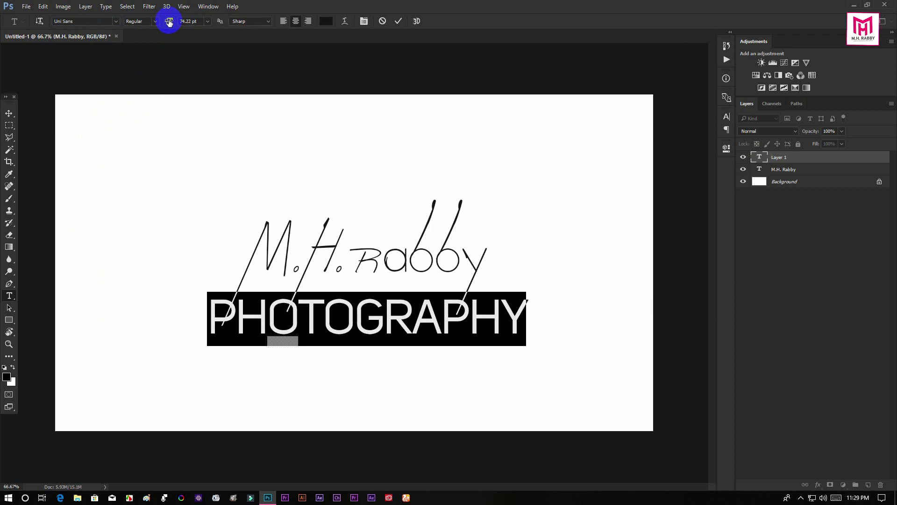
# - Shrink PHOTOGRAPHY to about 14 pt with 550 tracking, then bring in camera_grey_192x192.png
pyautogui.moveTo(169, 22); pyautogui.dragTo(144, 46)
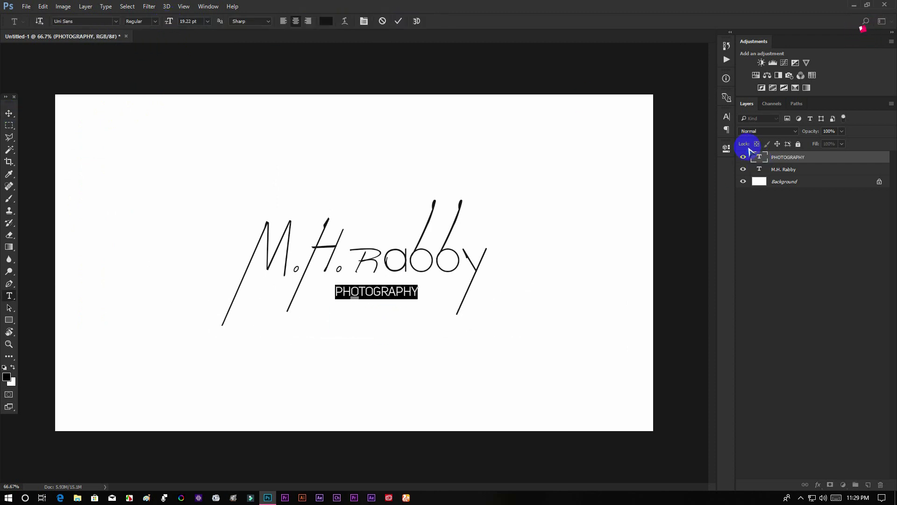
pyautogui.click(726, 130)
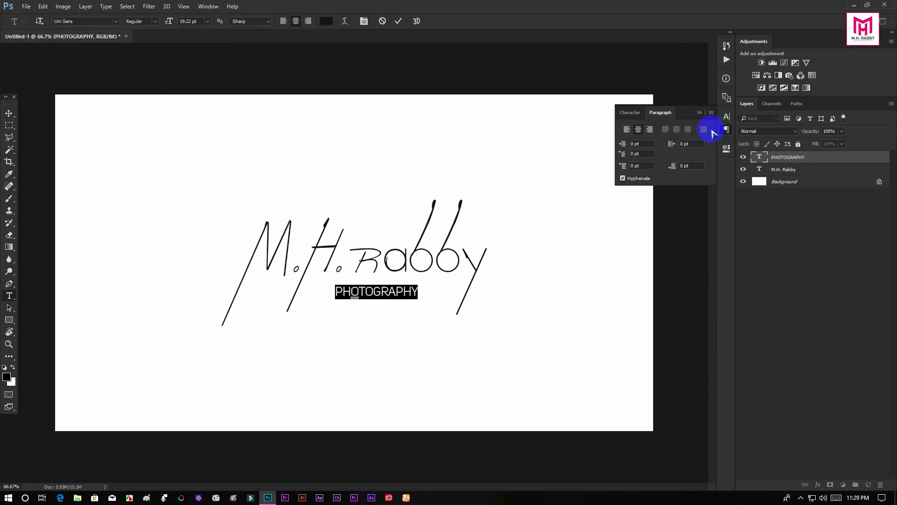
pyautogui.click(630, 113)
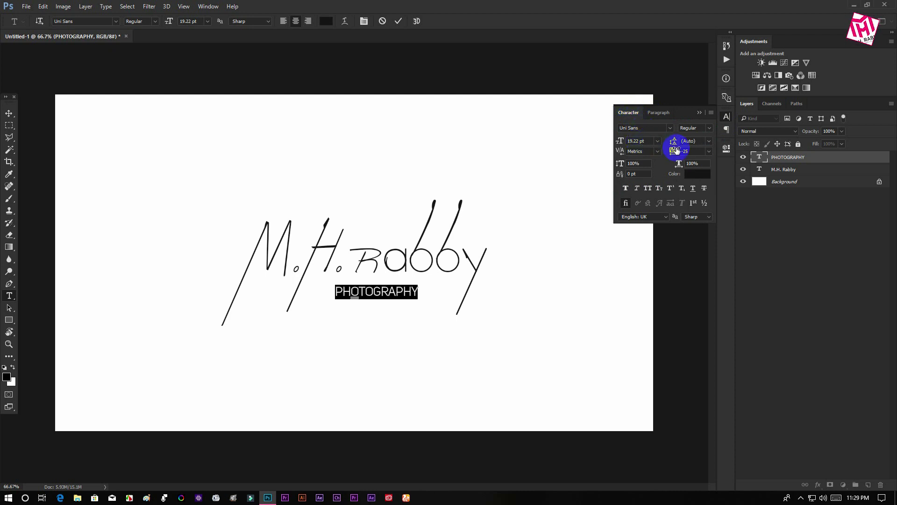
pyautogui.write('550')
pyautogui.press('Return')
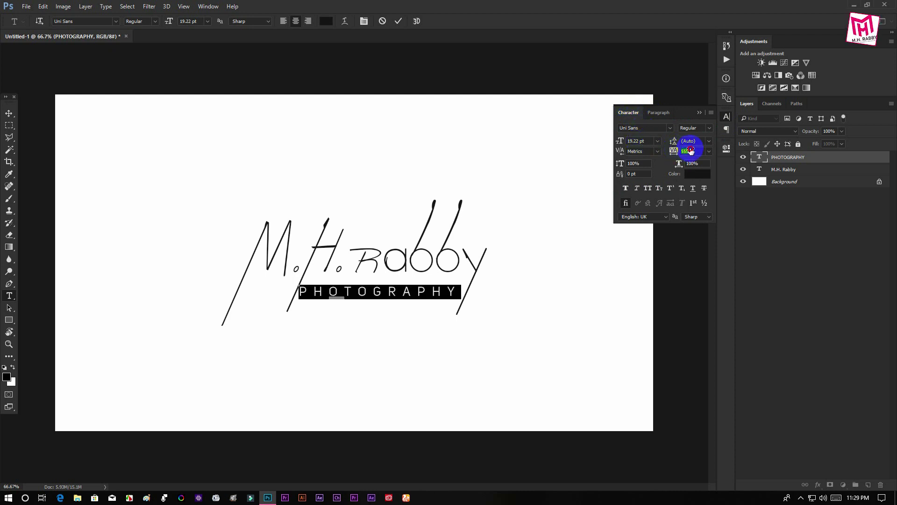
pyautogui.moveTo(618, 140); pyautogui.dragTo(611, 140)
pyautogui.click(9, 113)
pyautogui.click(699, 113)
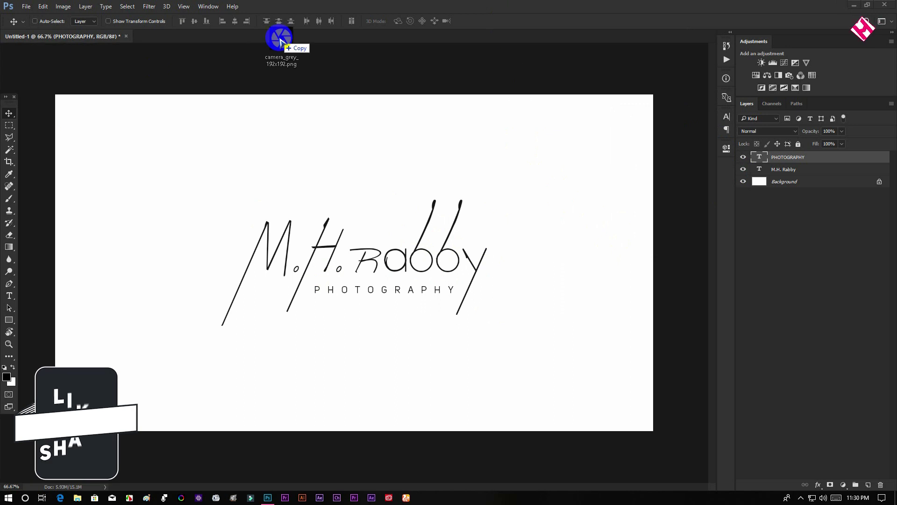
pyautogui.moveTo(280, 40); pyautogui.dragTo(301, 69)
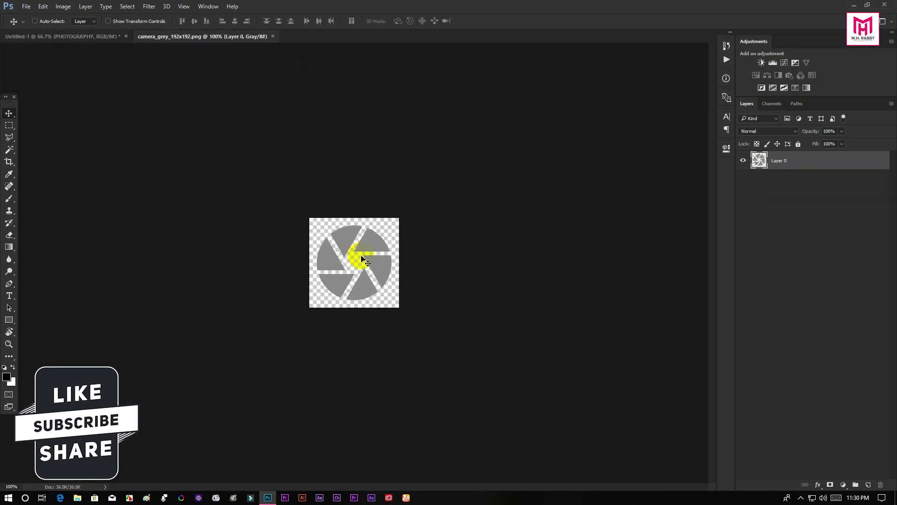
# - Switch back to the logo document and right-click the shutter image in the browser to save it
pyautogui.scroll(3, 352, 256)
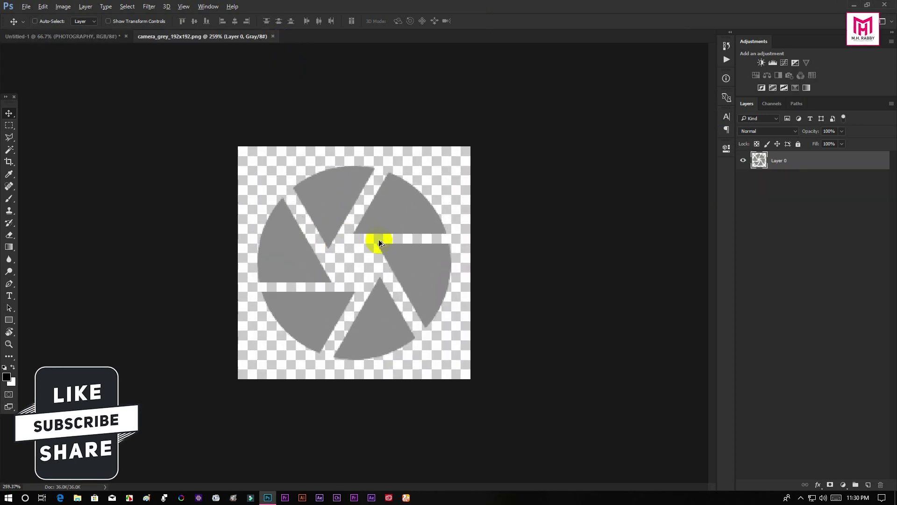
pyautogui.click(99, 40)
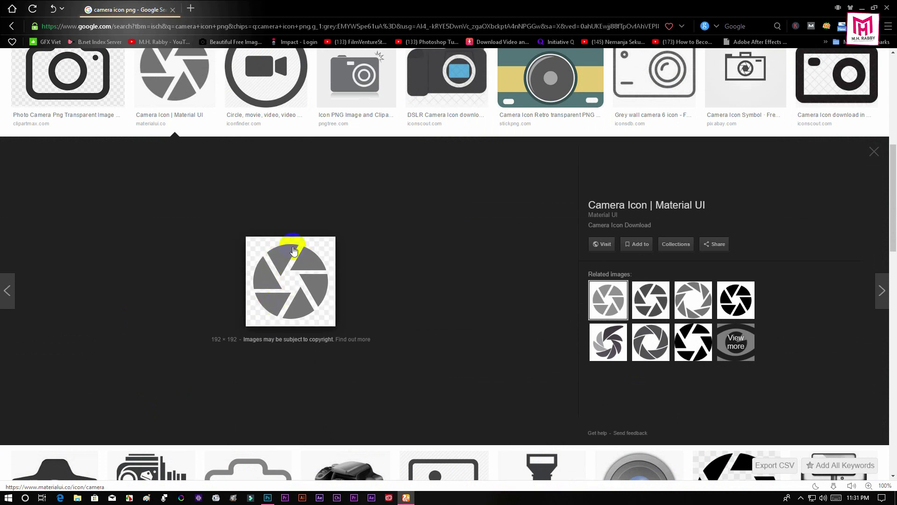
pyautogui.rightClick(301, 263)
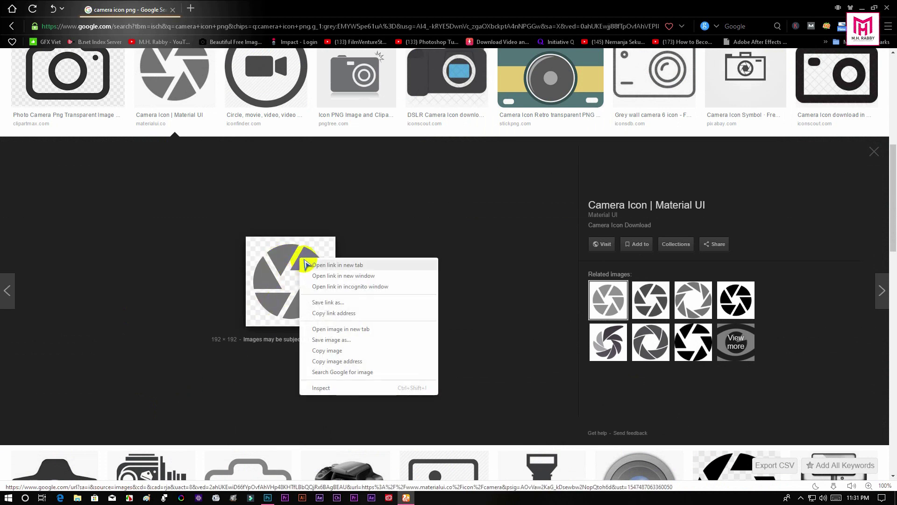
# - Drag the shutter into the logo document and position it over the first b's loop
pyautogui.click(363, 339)
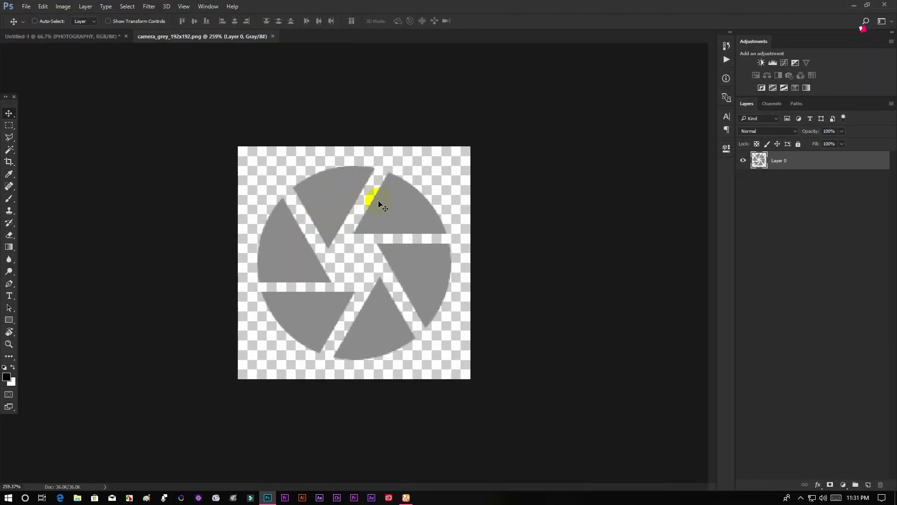
pyautogui.moveTo(383, 211); pyautogui.dragTo(420, 269)
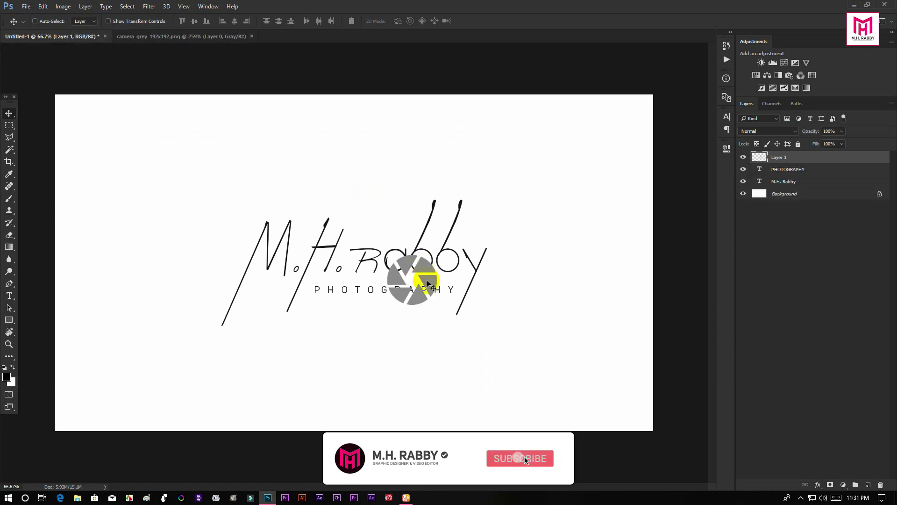
pyautogui.hotkey('ctrl', 't')
pyautogui.scroll(6, 428, 280)
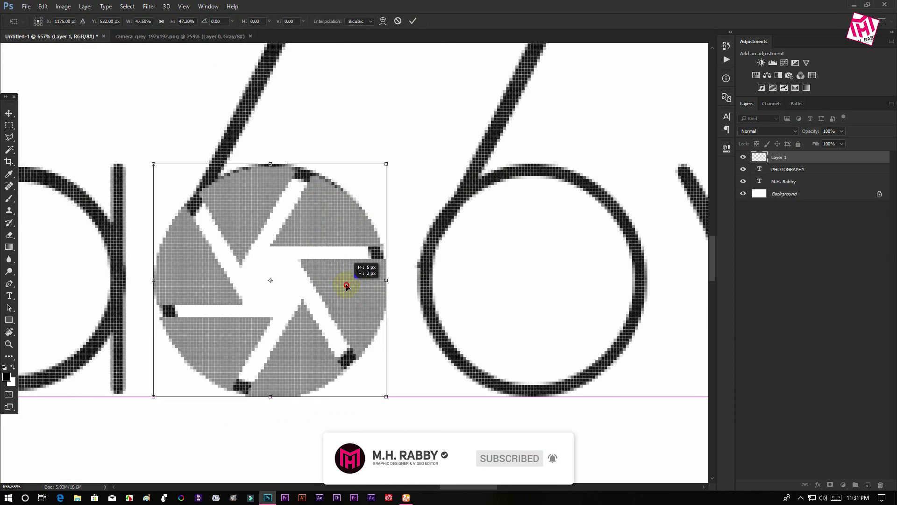
pyautogui.moveTo(346, 285); pyautogui.dragTo(349, 282)
pyautogui.click(412, 22)
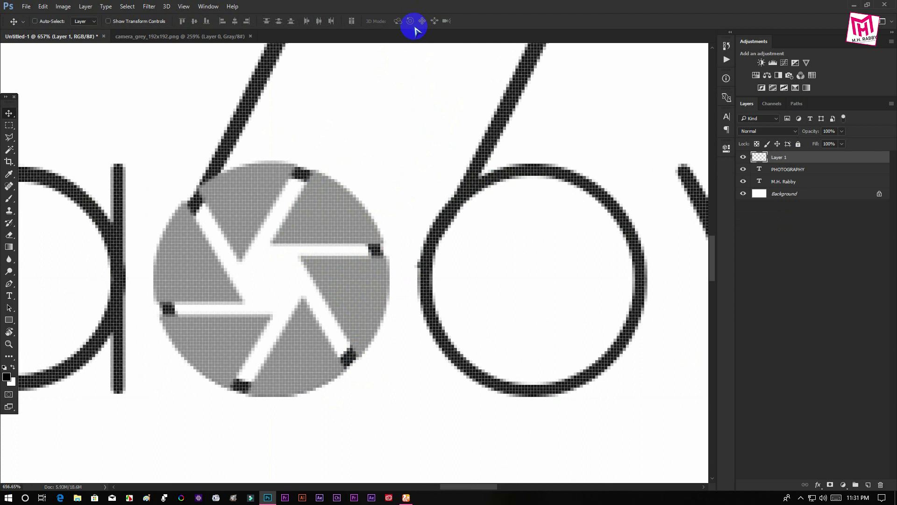
# - Give the shutter layer a black (000000) Color Overlay layer style
pyautogui.rightClick(820, 160)
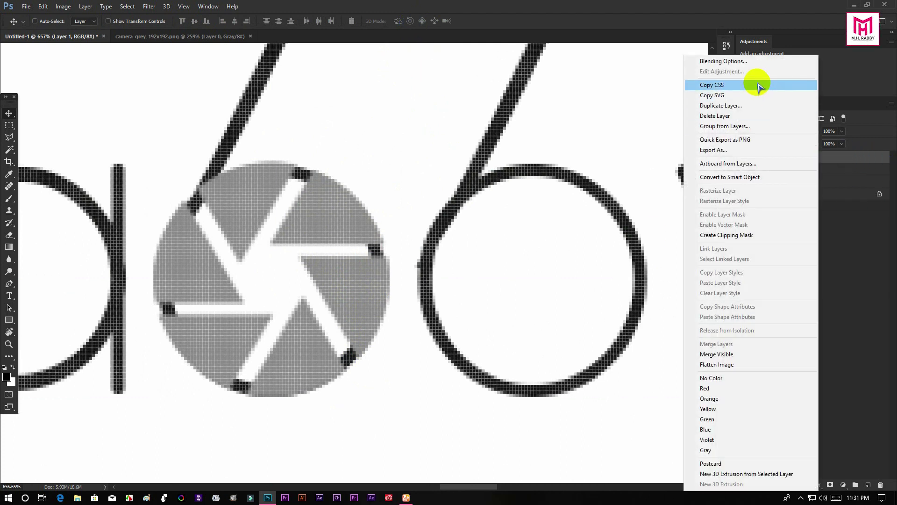
pyautogui.click(708, 60)
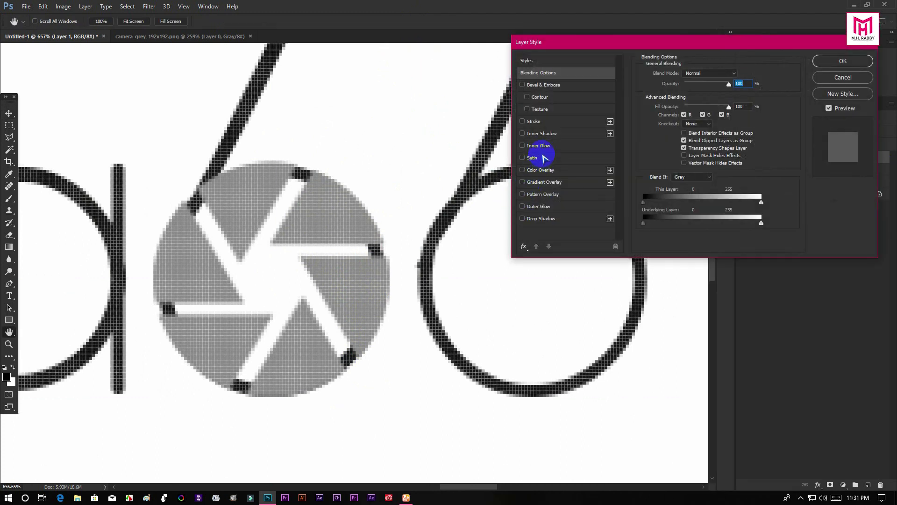
pyautogui.click(540, 170)
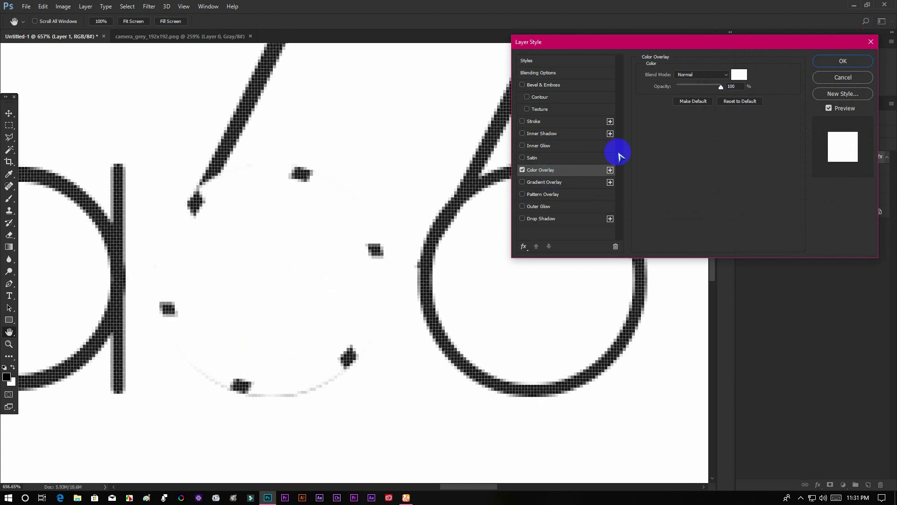
pyautogui.click(738, 75)
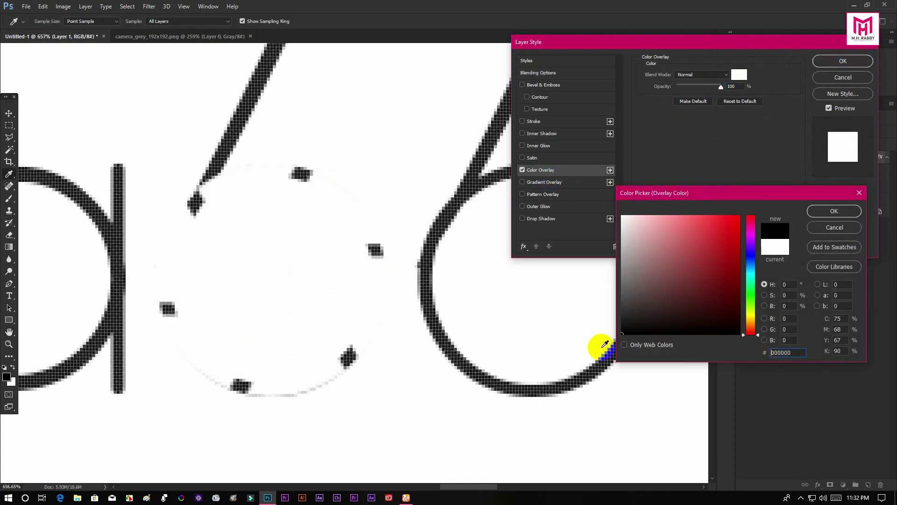
pyautogui.moveTo(676, 249); pyautogui.dragTo(597, 351)
pyautogui.click(835, 211)
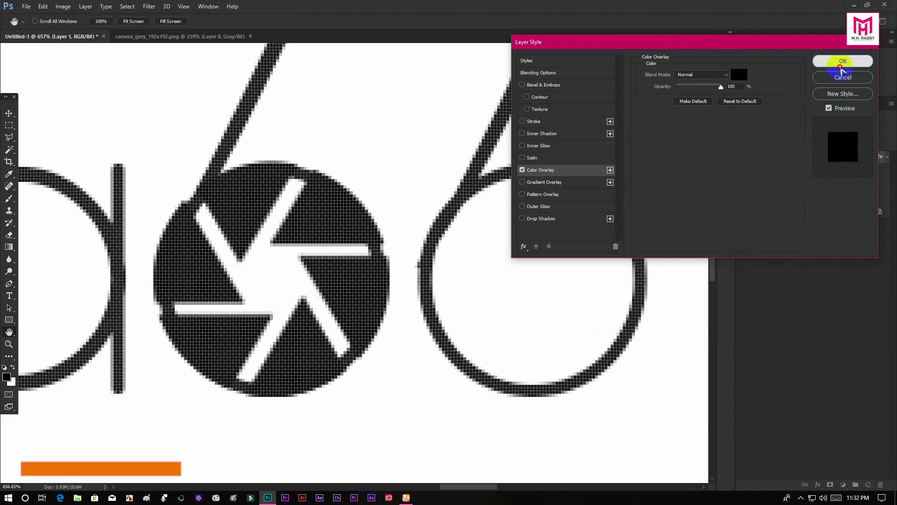
pyautogui.click(843, 61)
pyautogui.press('alt')
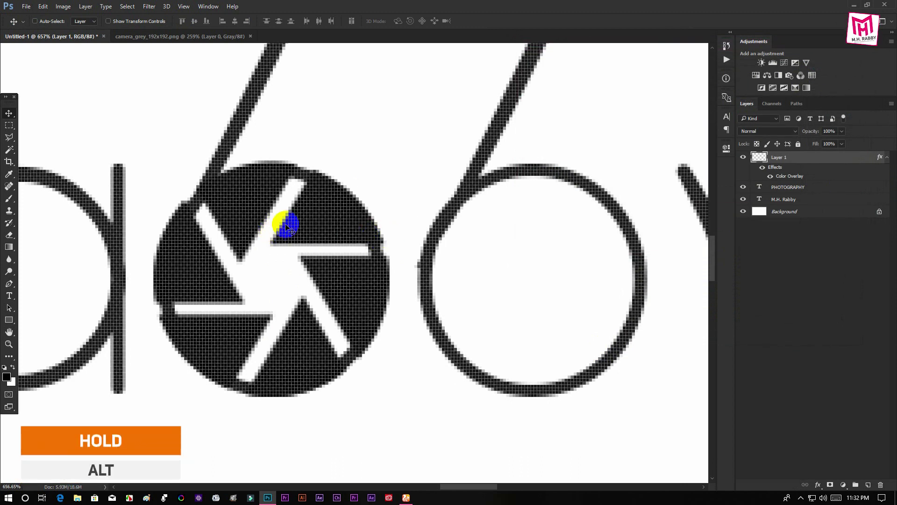
# - Alt-drag a copy of the black shutter onto the second b's loop, then check both shutters
pyautogui.moveTo(302, 233); pyautogui.dragTo(565, 223)
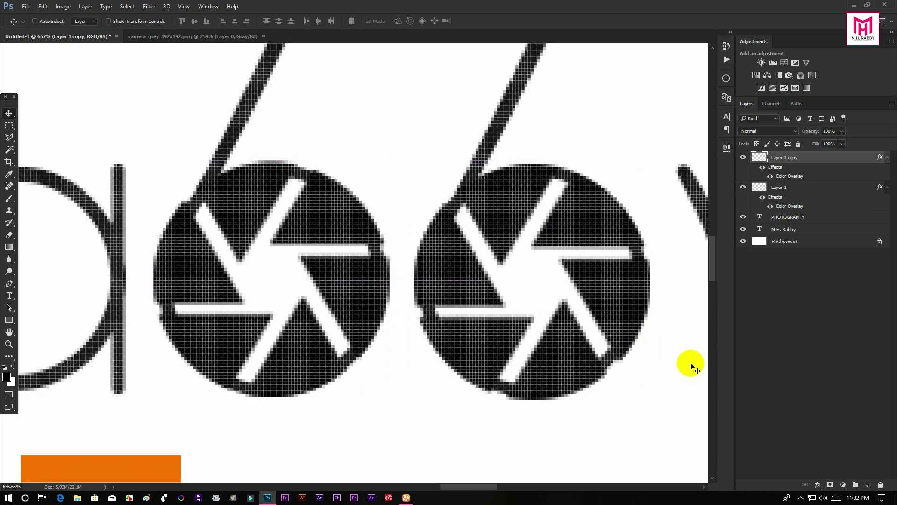
pyautogui.click(743, 230)
pyautogui.click(743, 230)
pyautogui.click(743, 229)
pyautogui.click(743, 229)
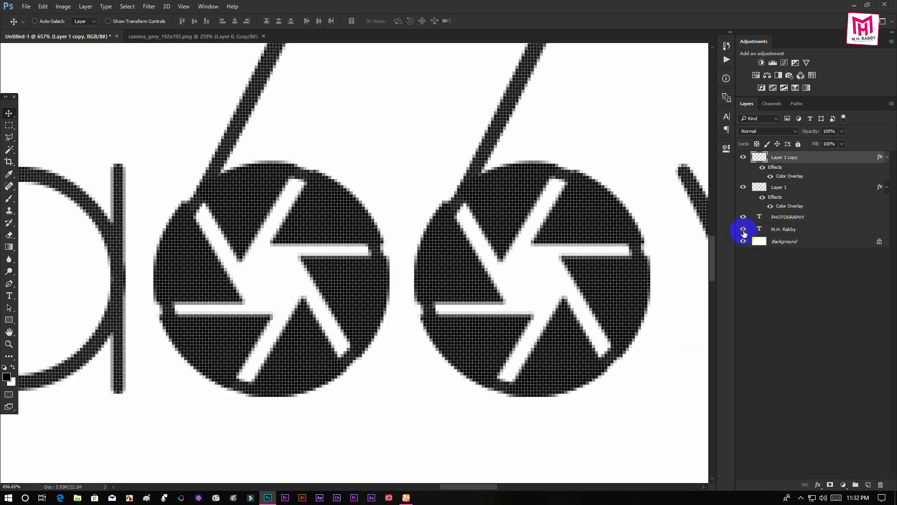
pyautogui.click(782, 230)
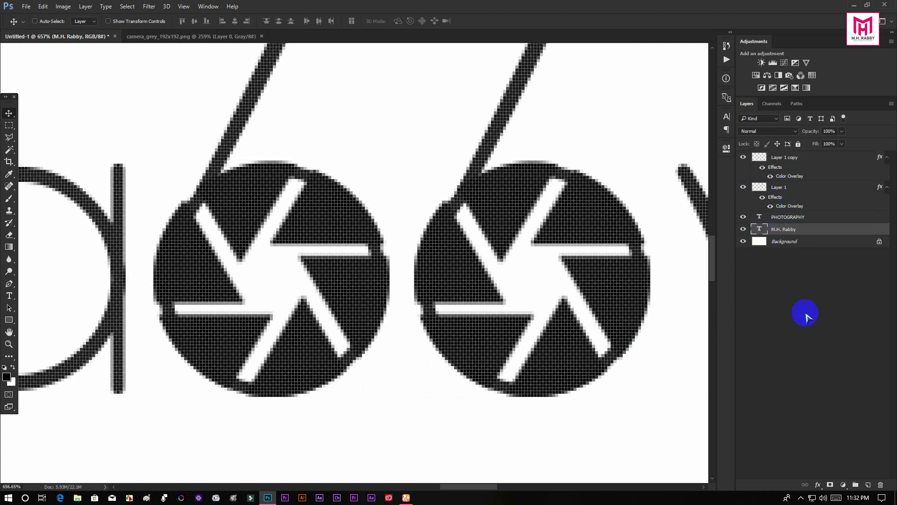
# - Add a layer mask to M.H. Rabby and paint black over the b loops inside the shutters
pyautogui.click(830, 485)
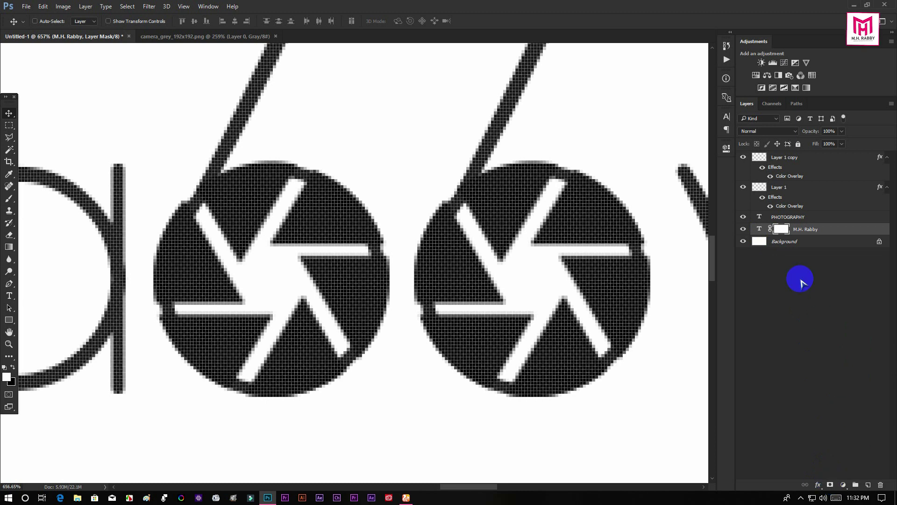
pyautogui.click(10, 199)
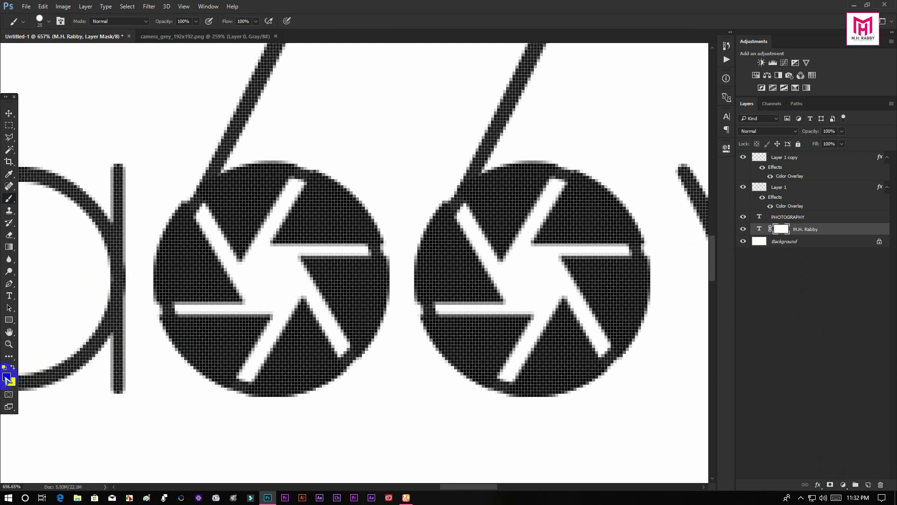
pyautogui.moveTo(165, 313)
pyautogui.mouseDown()
pyautogui.moveTo(177, 324)
pyautogui.moveTo(168, 330)
pyautogui.mouseUp()
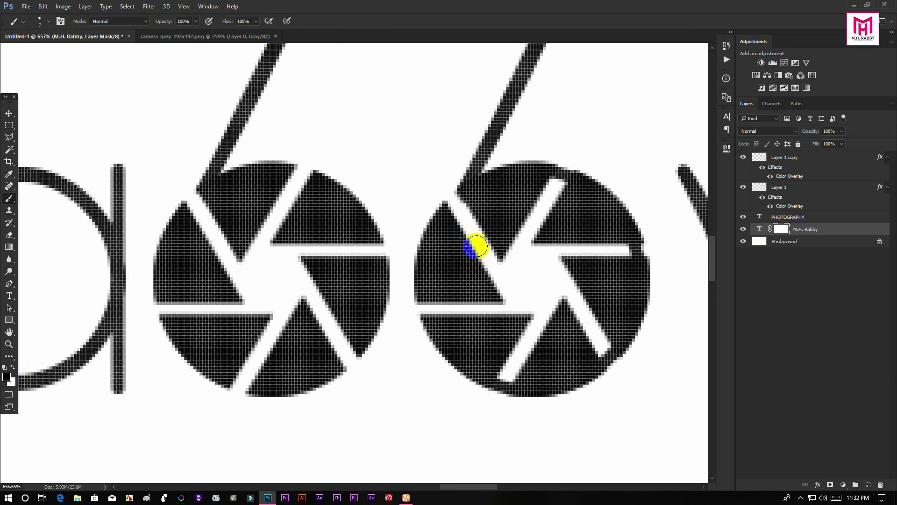
pyautogui.scroll(-3, 484, 387)
pyautogui.scroll(-6, 484, 387)
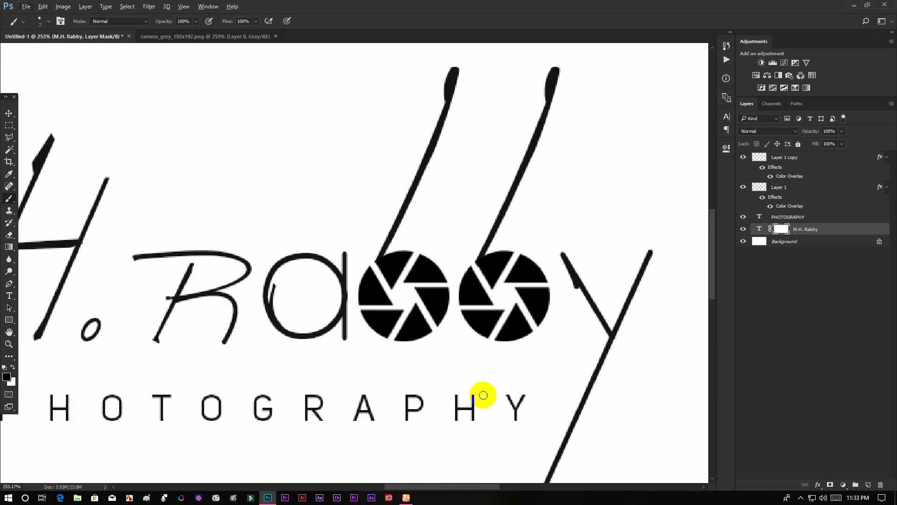
pyautogui.scroll(-4, 480, 388)
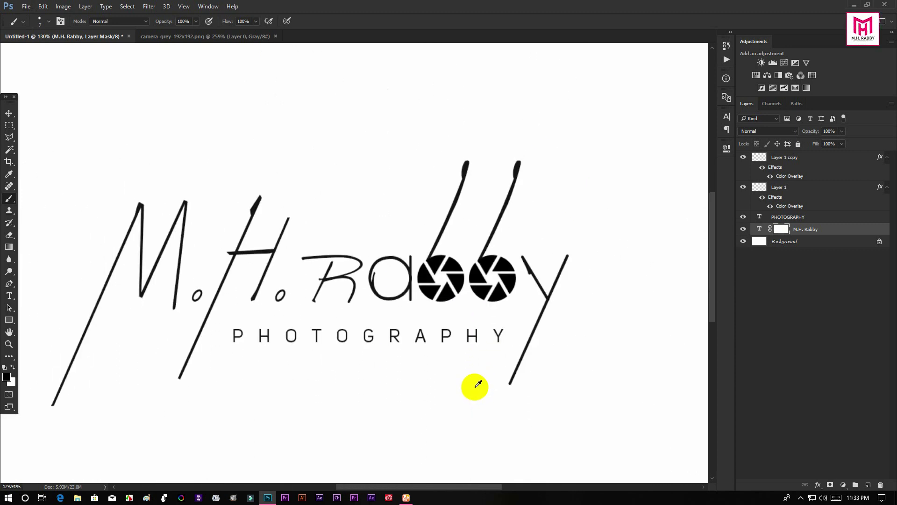
# - Put all the logo layers into a new group named 'Logo'
pyautogui.press('v')
pyautogui.keyDown('shift'); pyautogui.click(796, 160); pyautogui.keyUp('shift')
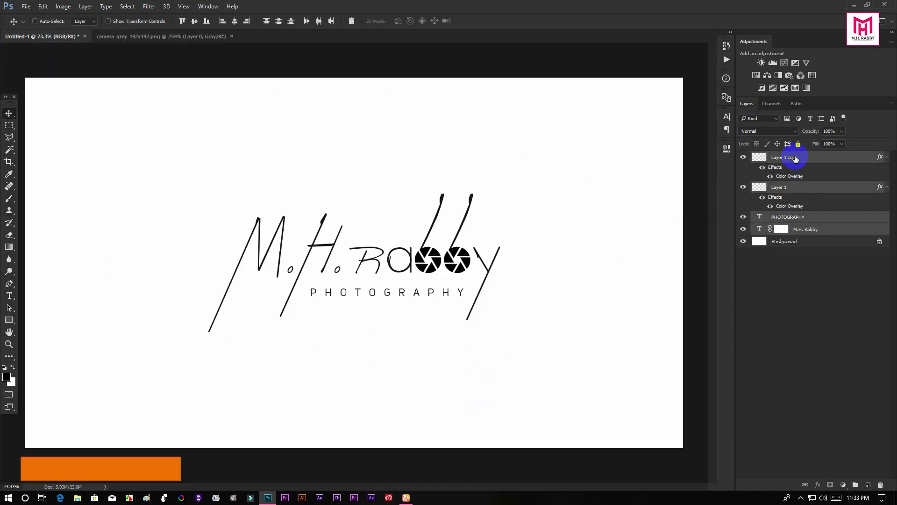
pyautogui.rightClick(796, 160)
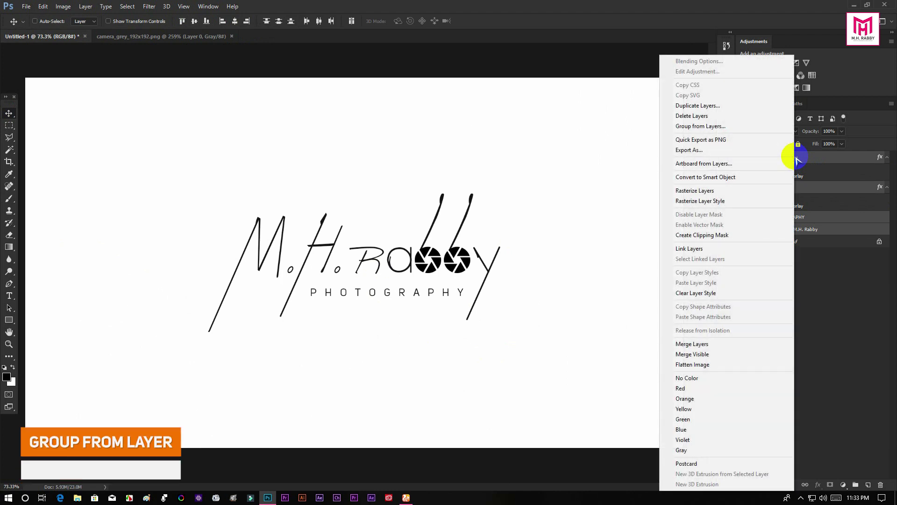
pyautogui.click(710, 125)
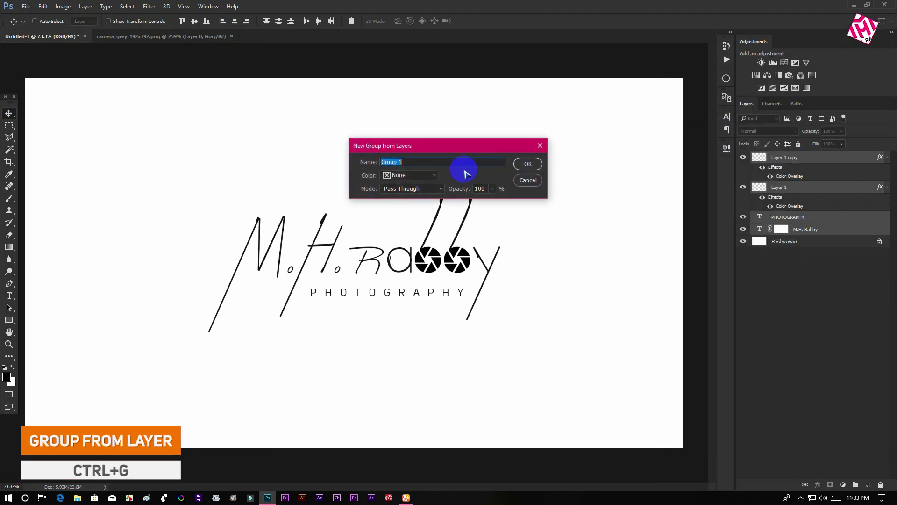
pyautogui.write('Logo')
pyautogui.press('Return')
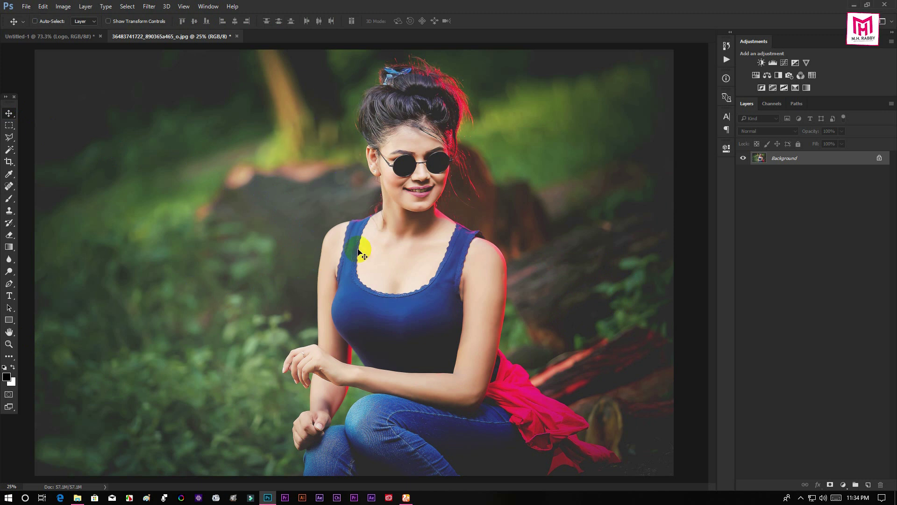
# - Drag the Logo group from Untitled-1 onto the portrait photo's left side
pyautogui.click(84, 39)
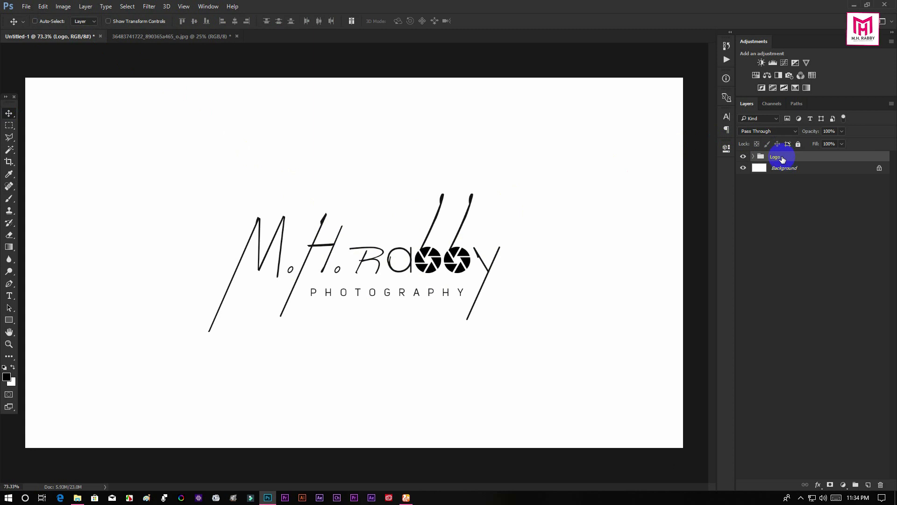
pyautogui.moveTo(413, 226); pyautogui.dragTo(225, 86)
pyautogui.moveTo(221, 261); pyautogui.dragTo(183, 299)
# - Give the Logo group a white Color Overlay and nudge it slightly right on the photo
pyautogui.rightClick(806, 159)
pyautogui.click(811, 167)
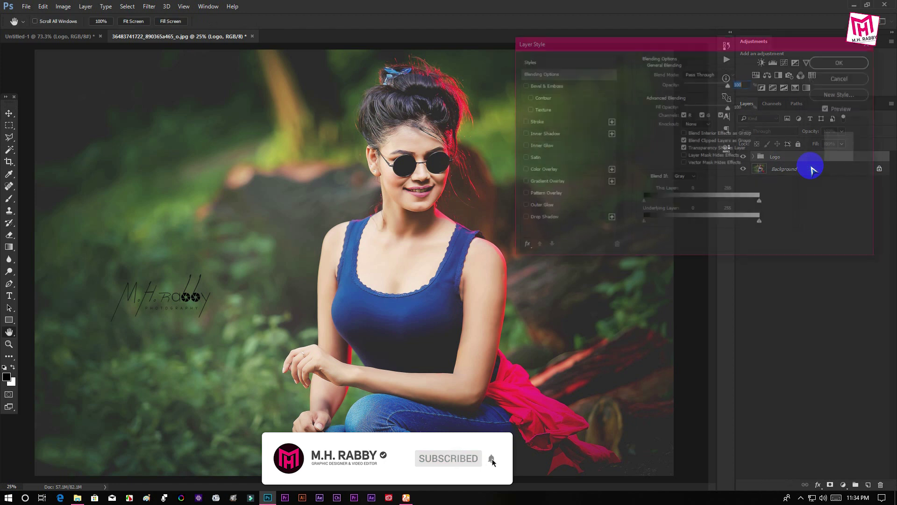
pyautogui.click(544, 171)
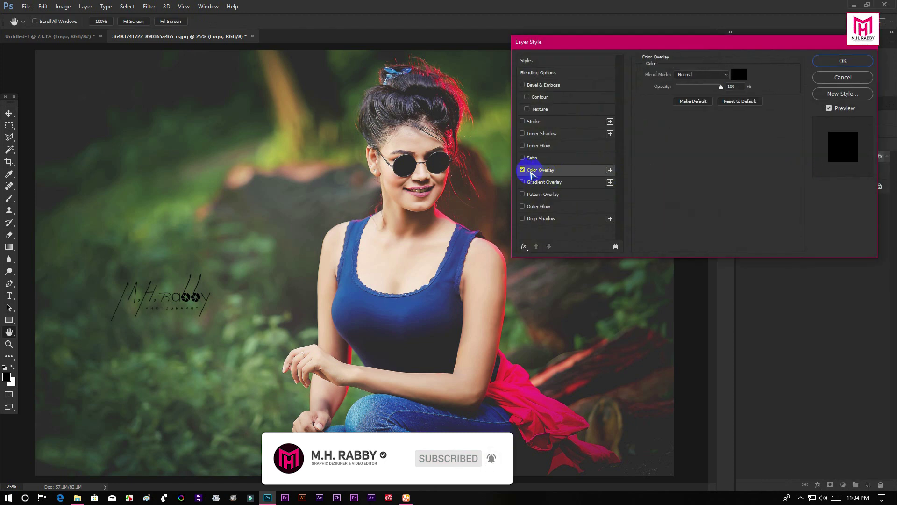
pyautogui.click(741, 74)
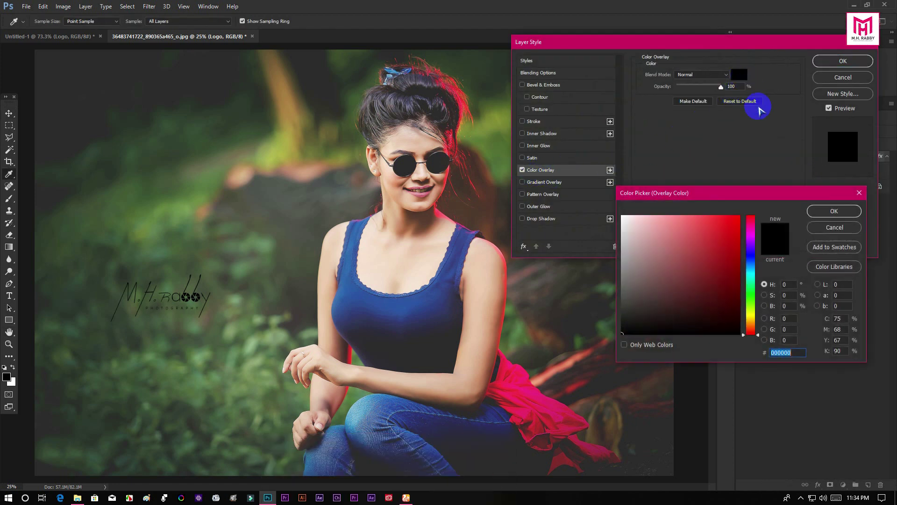
pyautogui.moveTo(661, 257)
pyautogui.mouseDown()
pyautogui.moveTo(633, 220)
pyautogui.moveTo(717, 220)
pyautogui.moveTo(645, 281)
pyautogui.moveTo(705, 308)
pyautogui.moveTo(596, 202)
pyautogui.mouseUp()
pyautogui.click(834, 211)
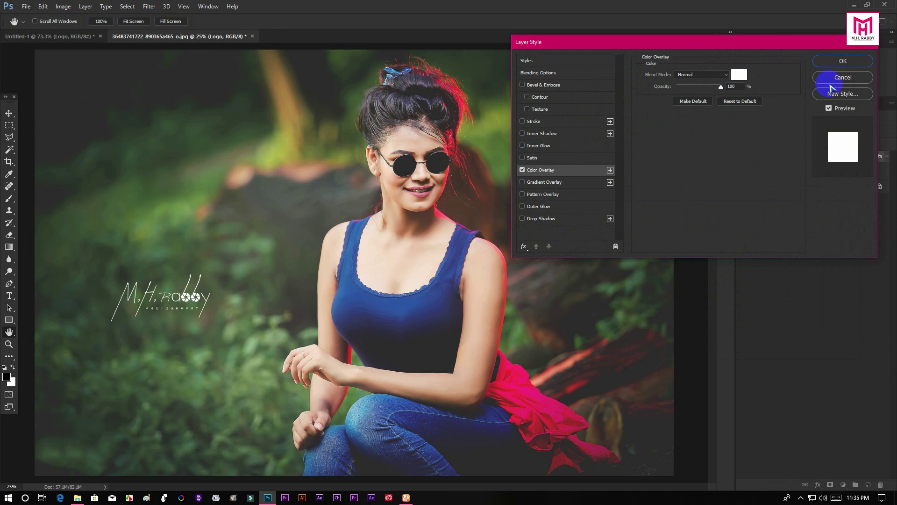
pyautogui.click(843, 60)
pyautogui.press('v')
pyautogui.moveTo(159, 310); pyautogui.dragTo(184, 304)
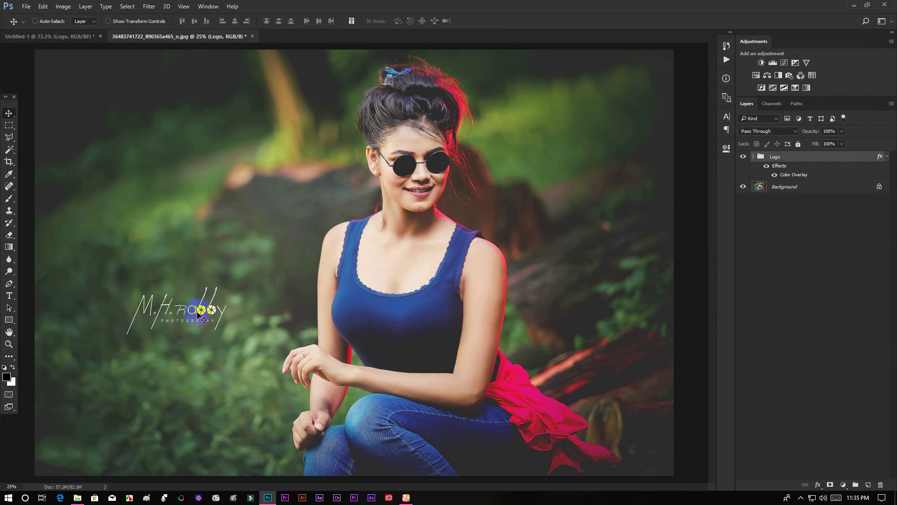
pyautogui.scroll(5, 195, 315)
pyautogui.scroll(-4, 237, 321)
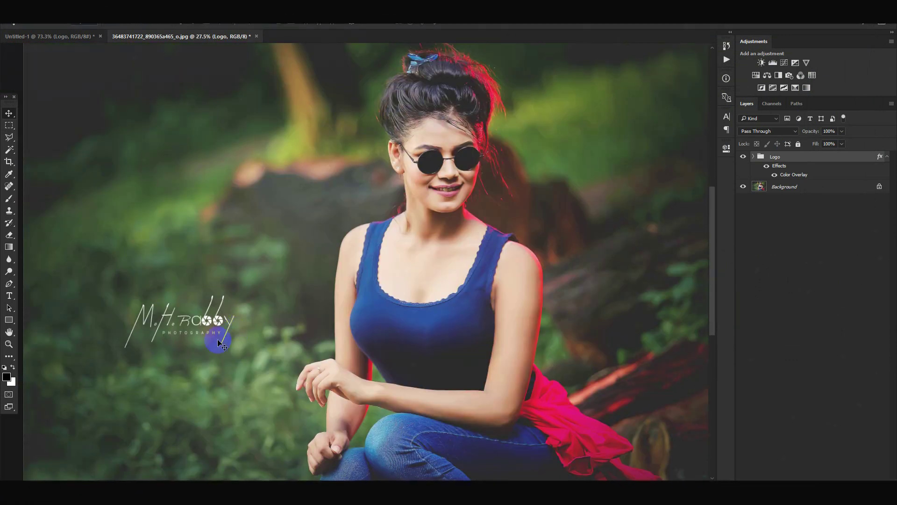